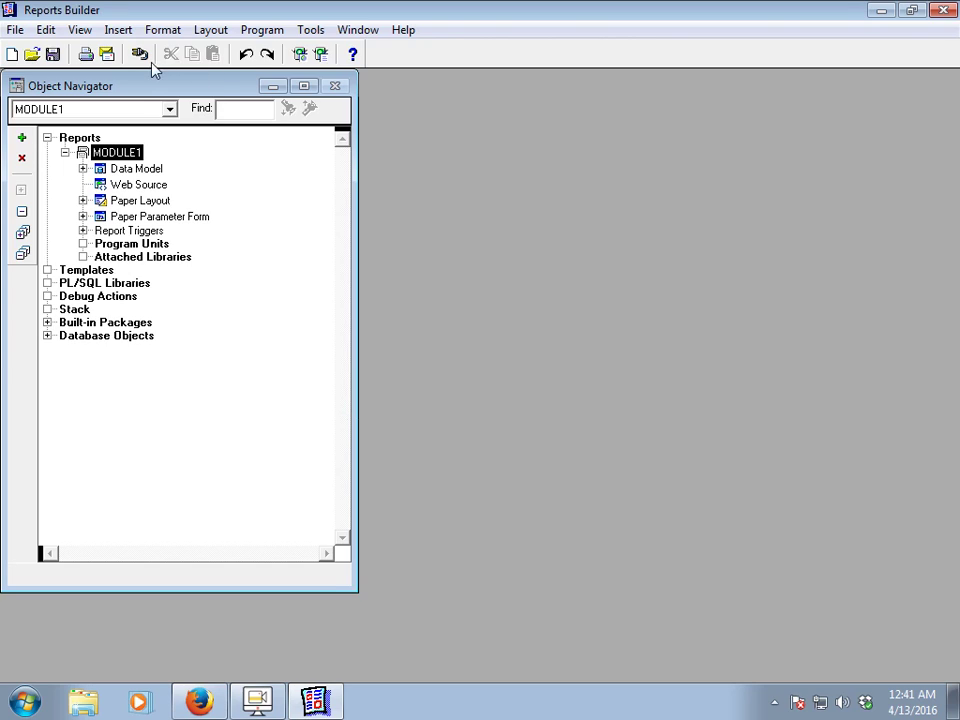
# Create a new report with the Report Wizard and move past its welcome page.
pyautogui.click(22, 138)
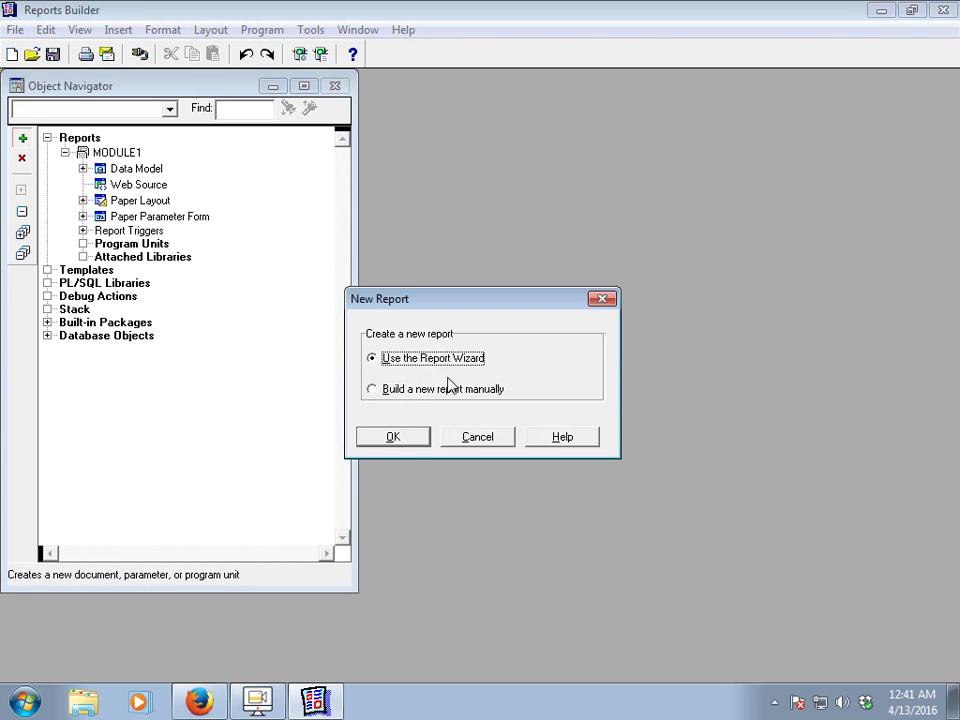
pyautogui.click(394, 438)
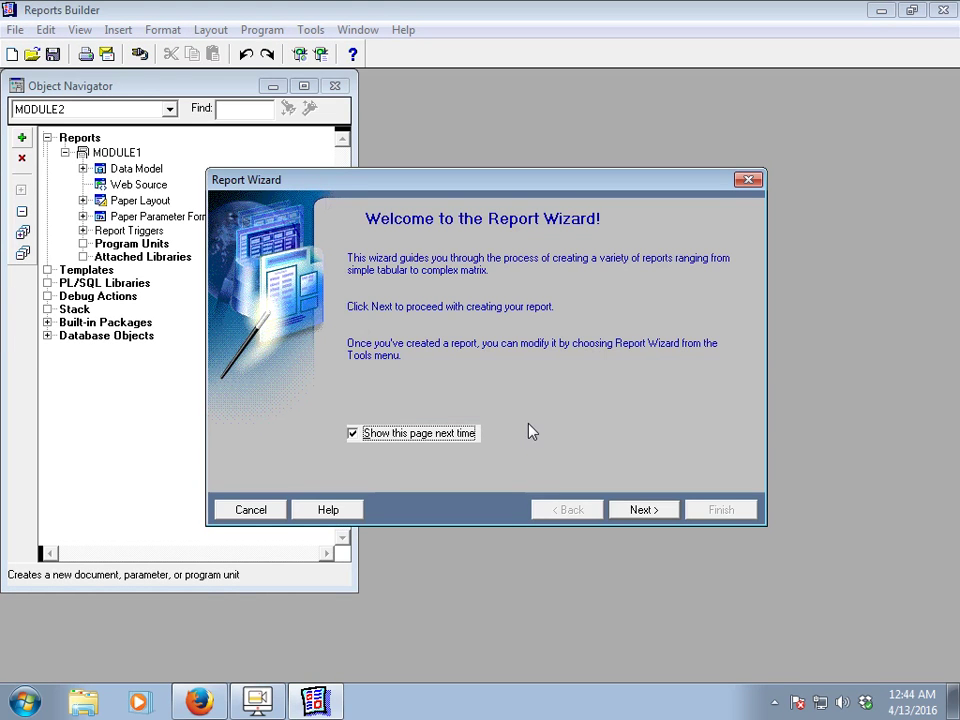
pyautogui.click(257, 703)
pyautogui.click(675, 530)
pyautogui.click(645, 510)
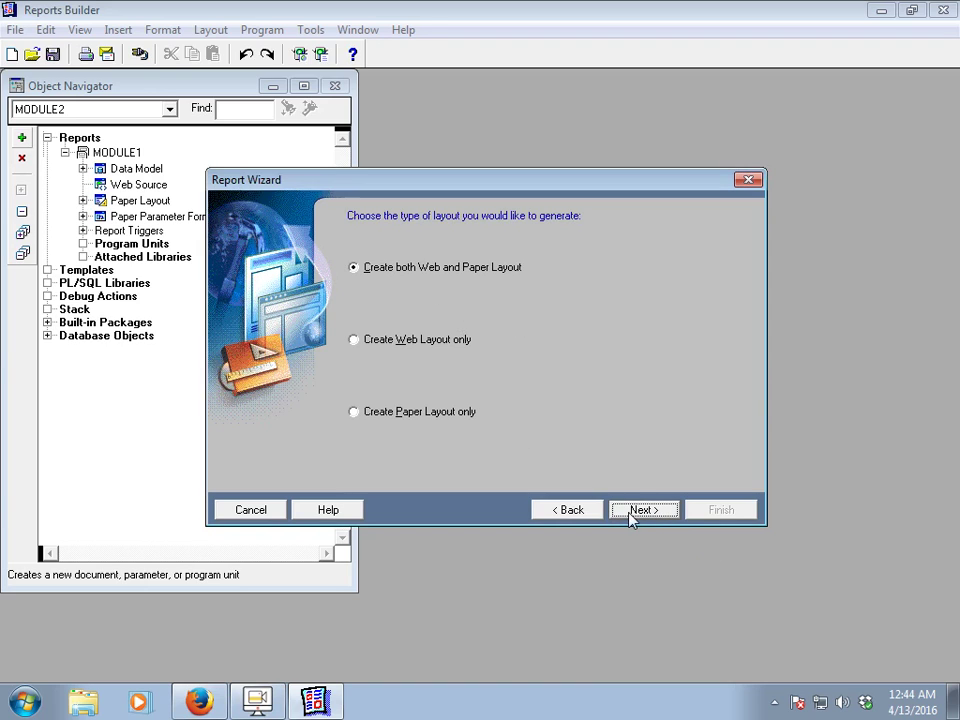
# Set the report up with both web and paper layouts in the Tabular style, using an SQL Query data source.
pyautogui.click(632, 512)
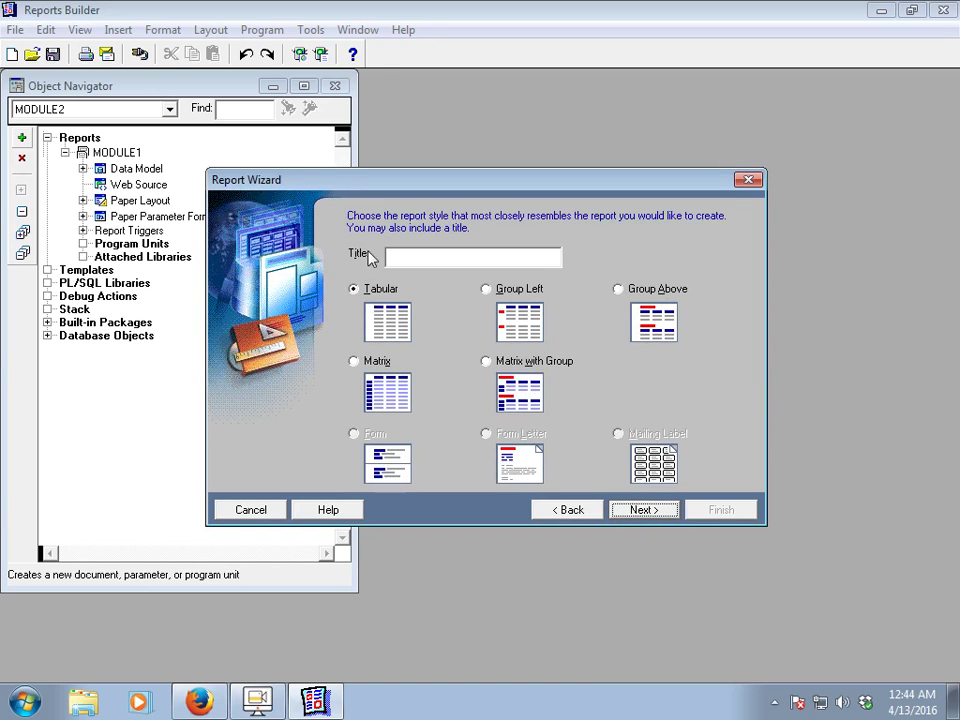
pyautogui.click(643, 511)
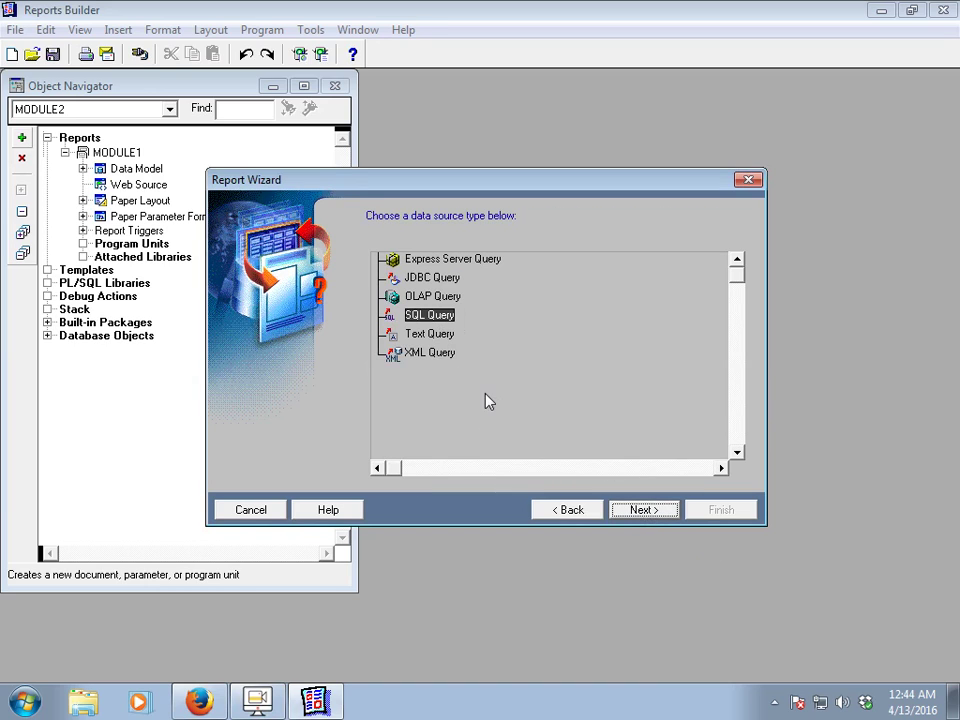
pyautogui.click(645, 510)
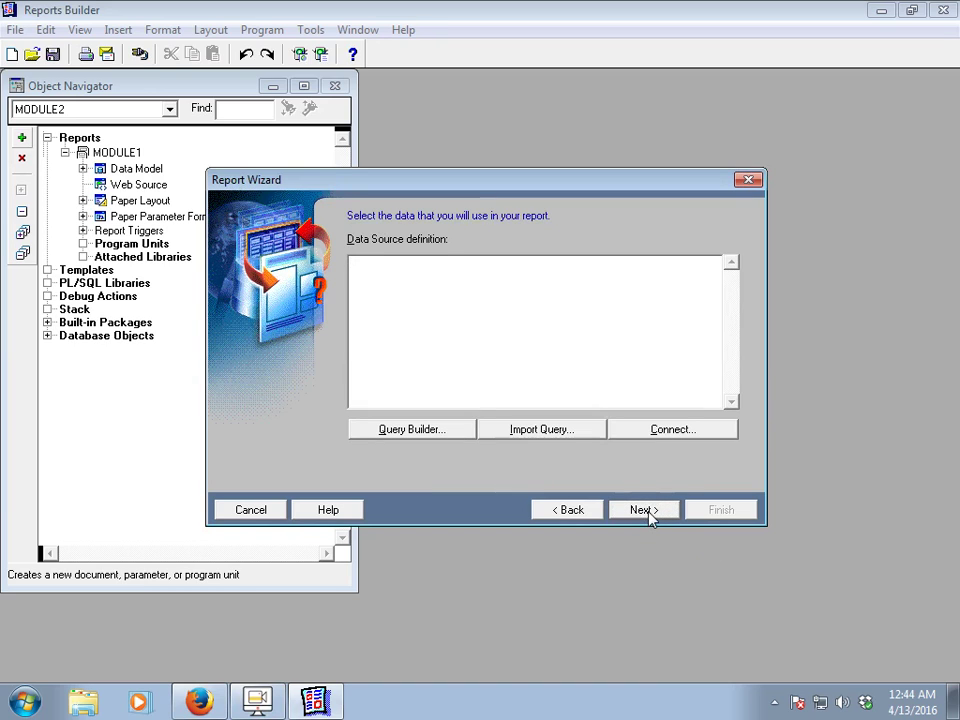
# Build the query visually, including the EMPLOYEES table from the HR schema as its data table.
pyautogui.click(421, 433)
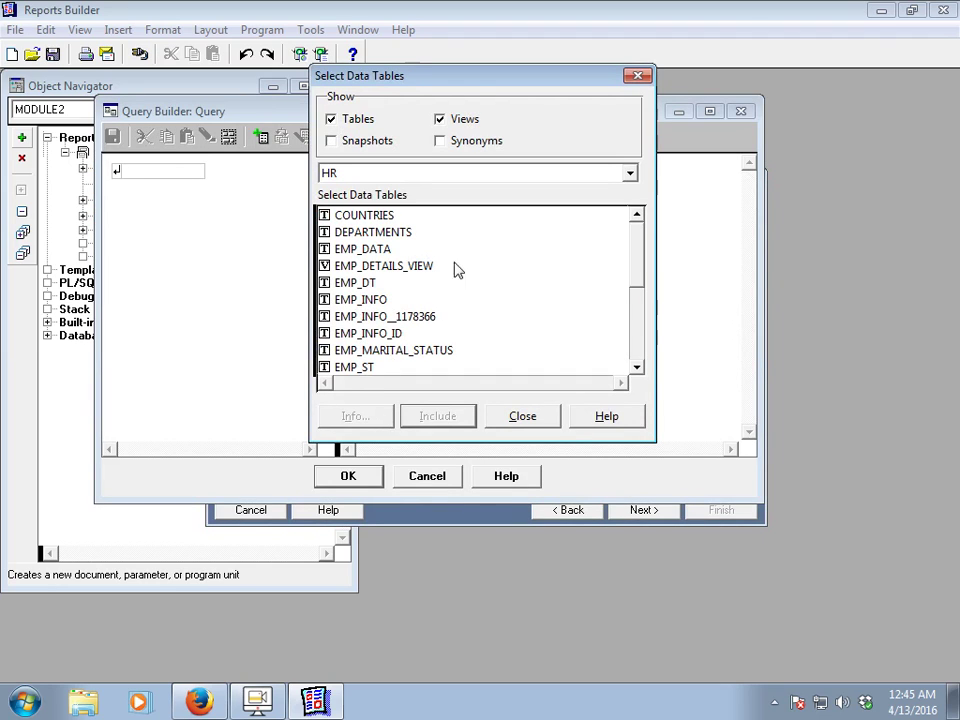
pyautogui.click(637, 369)
pyautogui.doubleClick(637, 369)
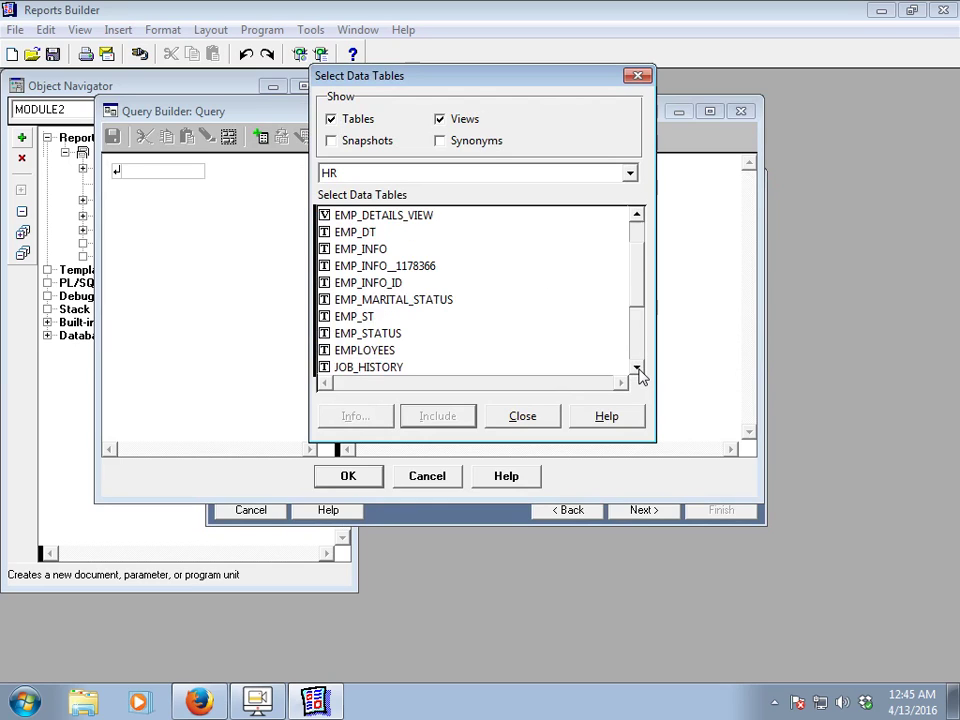
pyautogui.click(637, 369)
pyautogui.click(637, 369)
pyautogui.click(365, 318)
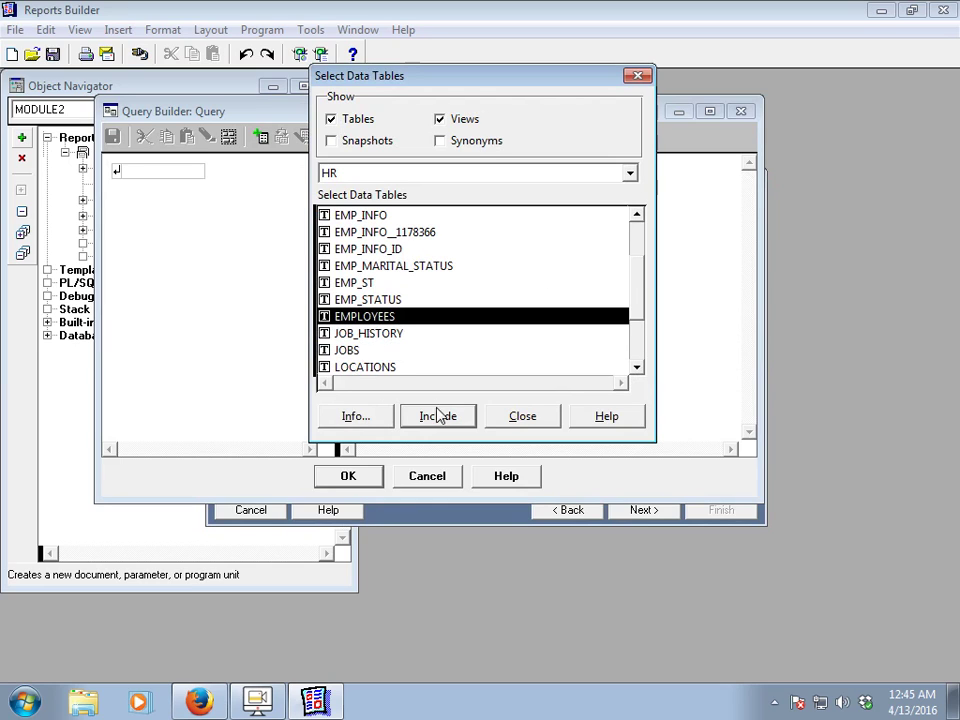
pyautogui.click(430, 418)
pyautogui.click(516, 420)
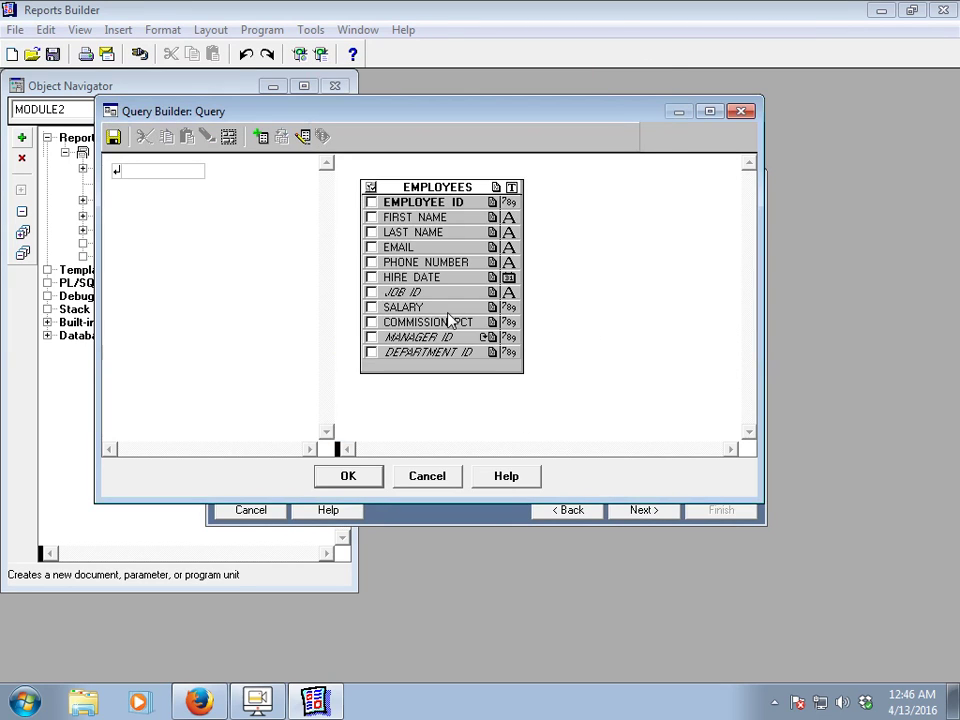
# Include the LAST_NAME, JOB_ID and SALARY columns of EMPLOYEES in the query and accept it.
pyautogui.click(369, 205)
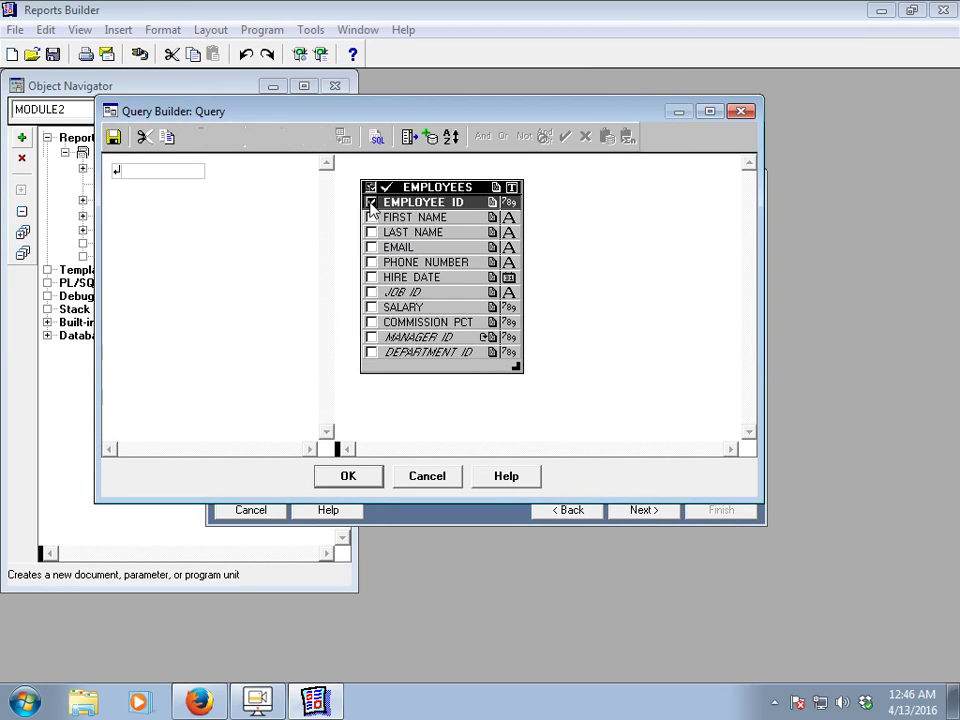
pyautogui.click(371, 231)
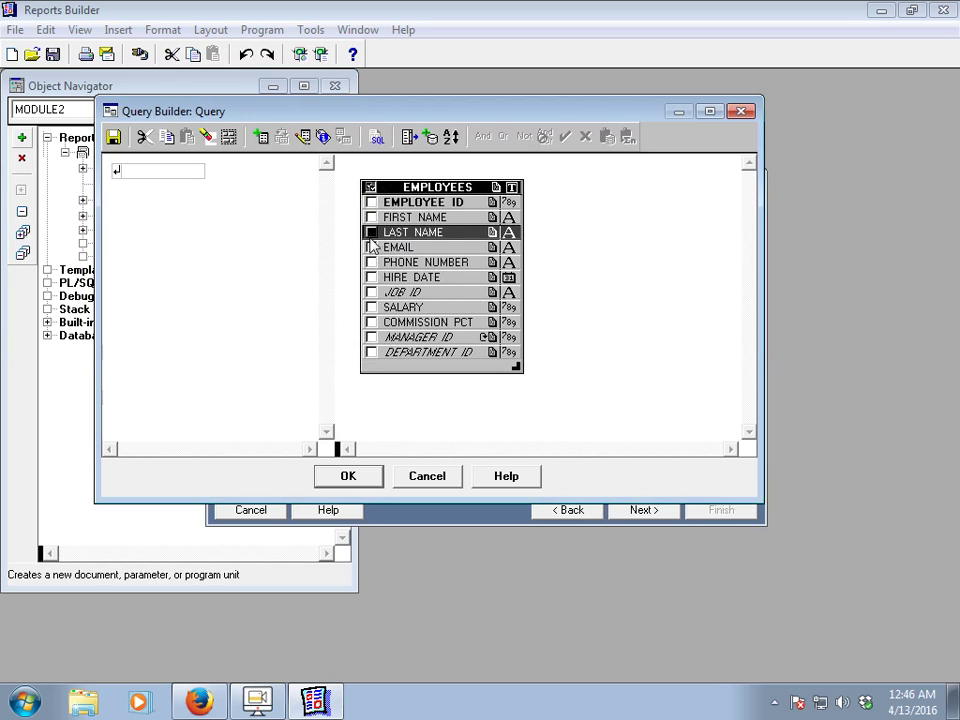
pyautogui.click(371, 233)
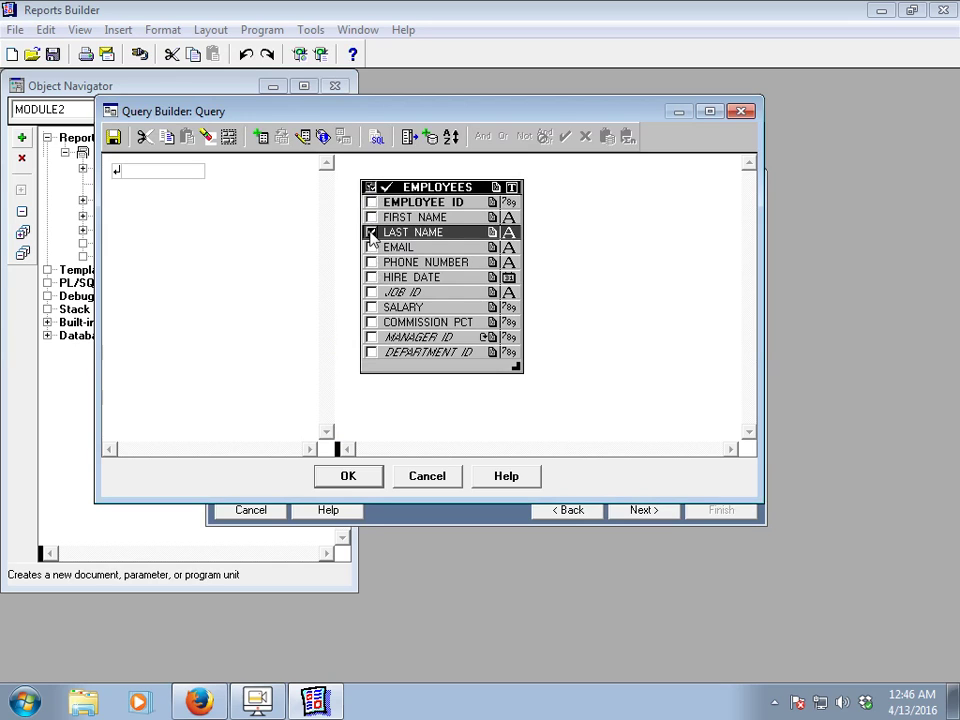
pyautogui.click(371, 293)
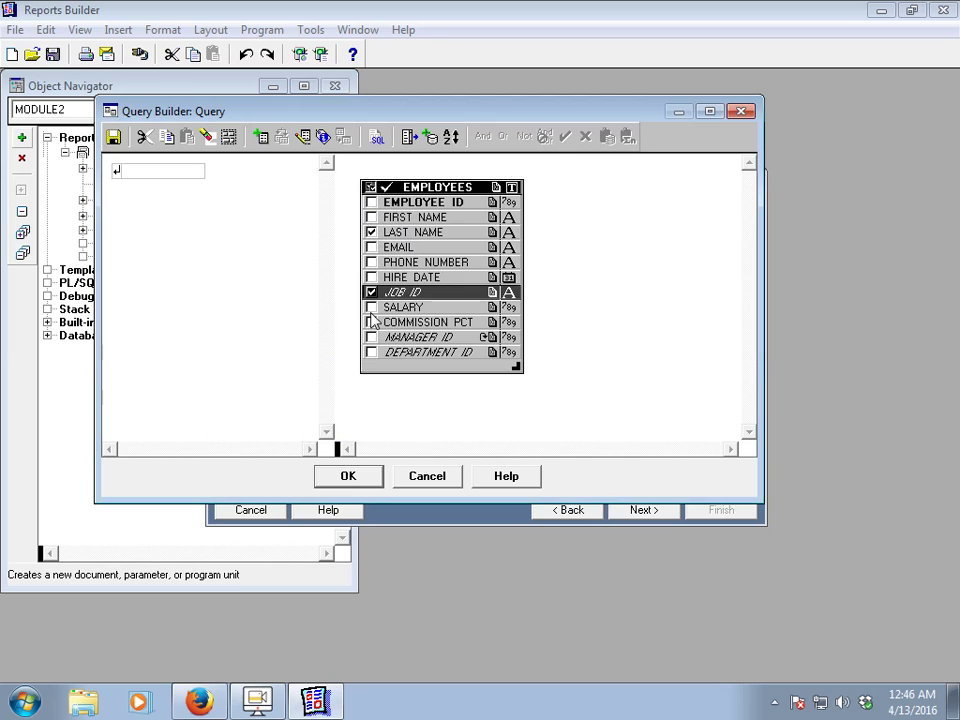
pyautogui.click(371, 308)
pyautogui.click(371, 308)
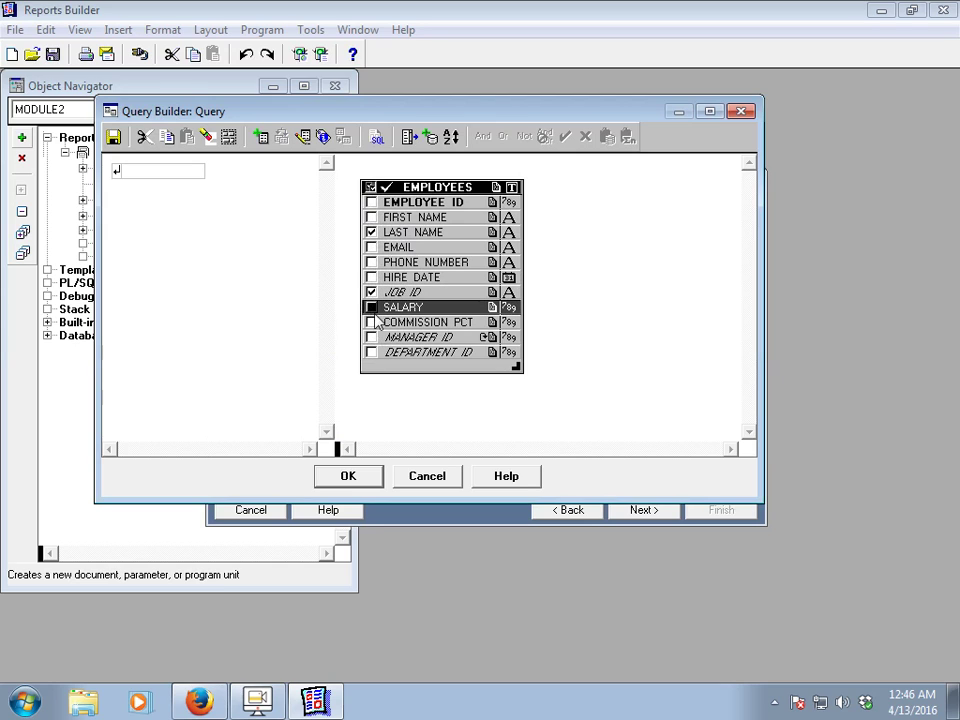
pyautogui.click(371, 308)
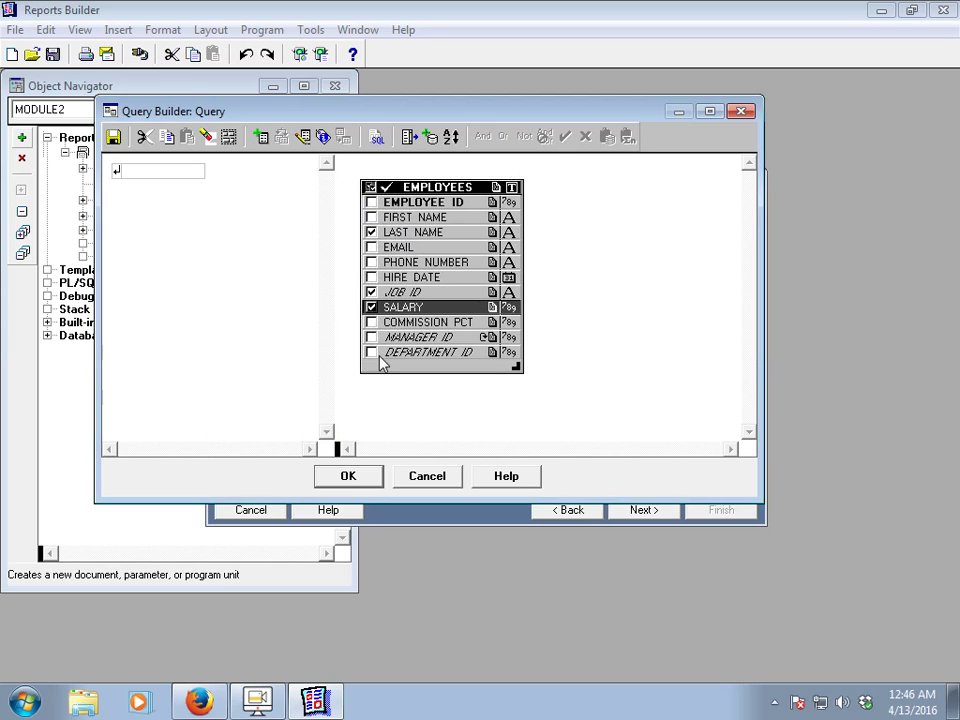
pyautogui.click(365, 479)
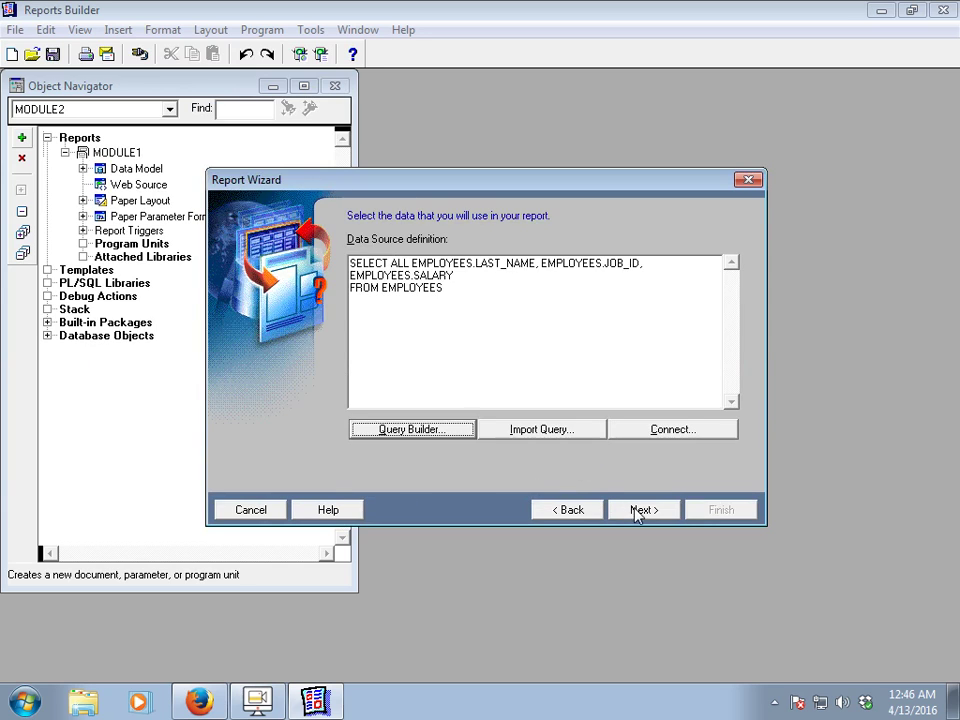
# Add all available fields, LAST_NAME, JOB_ID and SALARY, to the report's displayed fields.
pyautogui.click(641, 510)
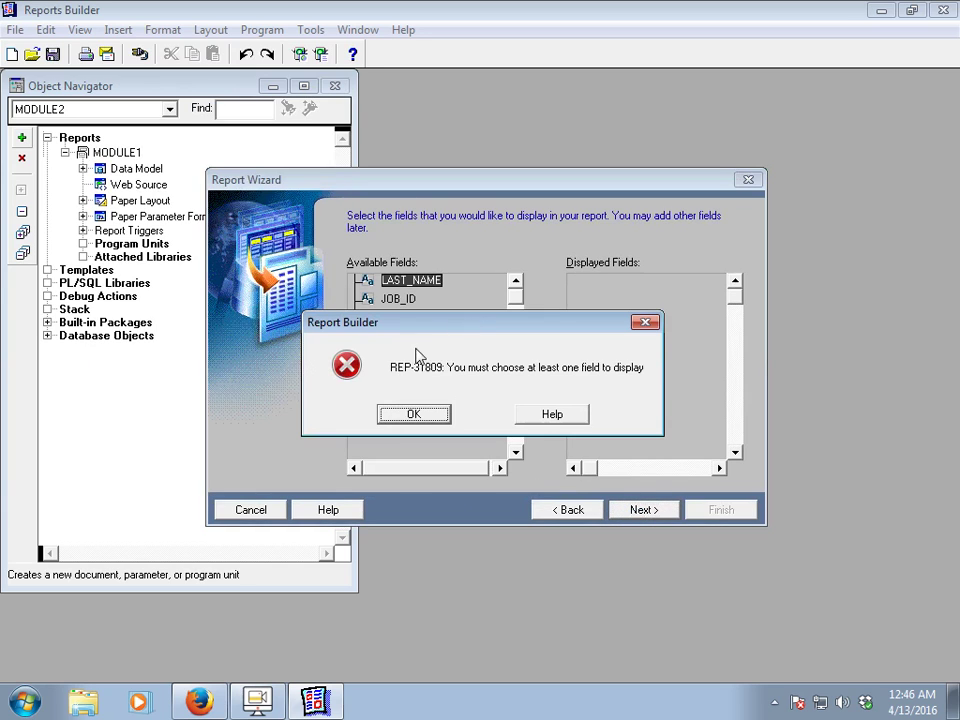
pyautogui.click(433, 414)
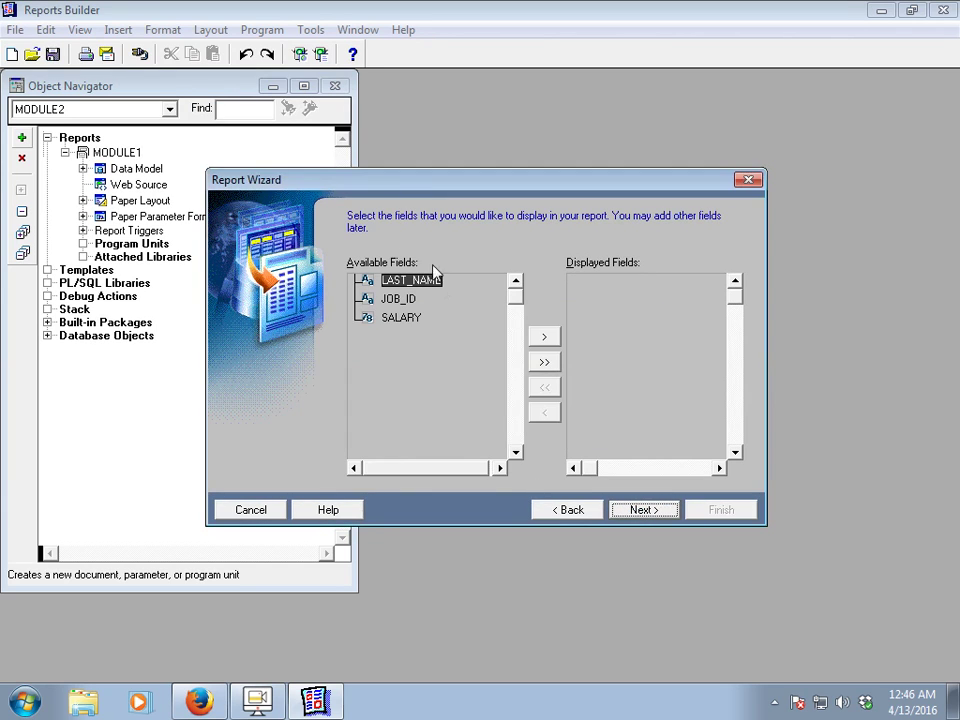
pyautogui.click(544, 362)
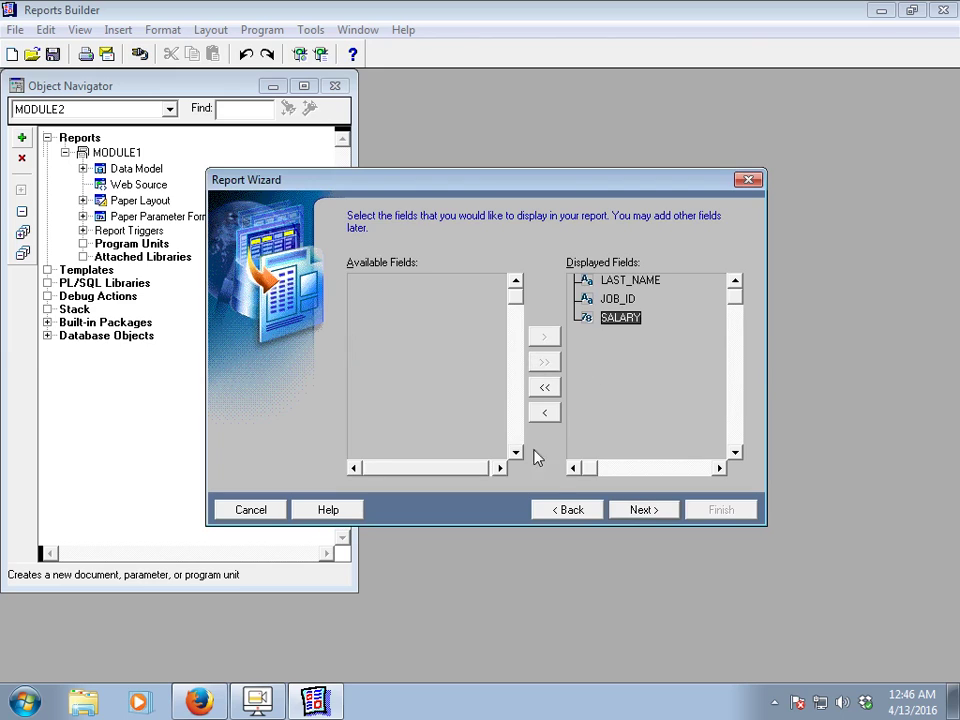
# Return to the data source definition and add the EMPLOYEE_ID column to the query.
pyautogui.click(572, 511)
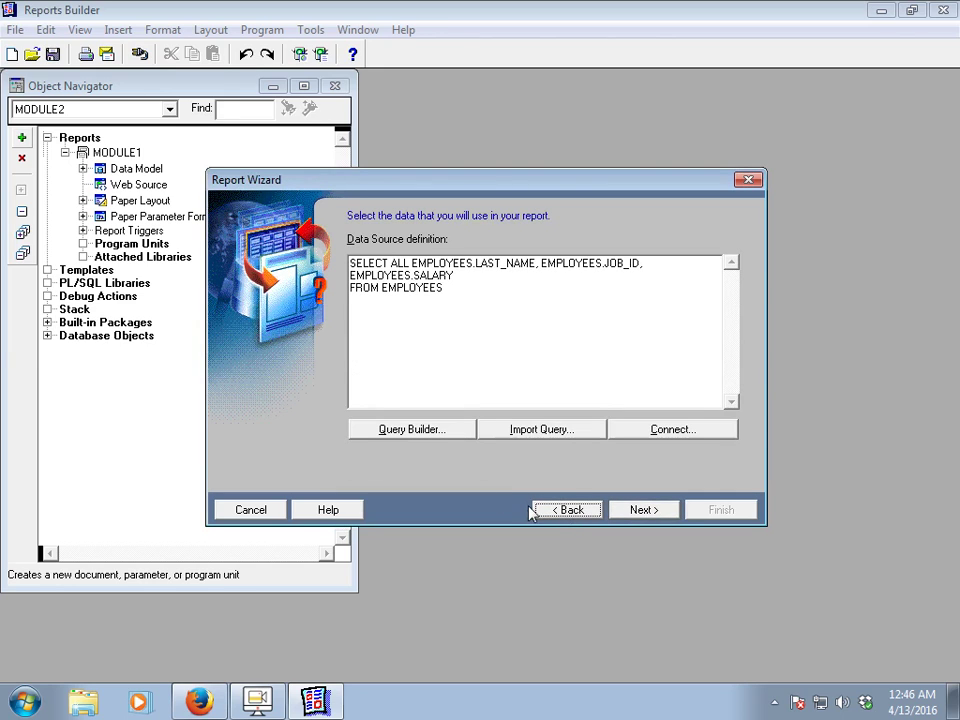
pyautogui.click(434, 434)
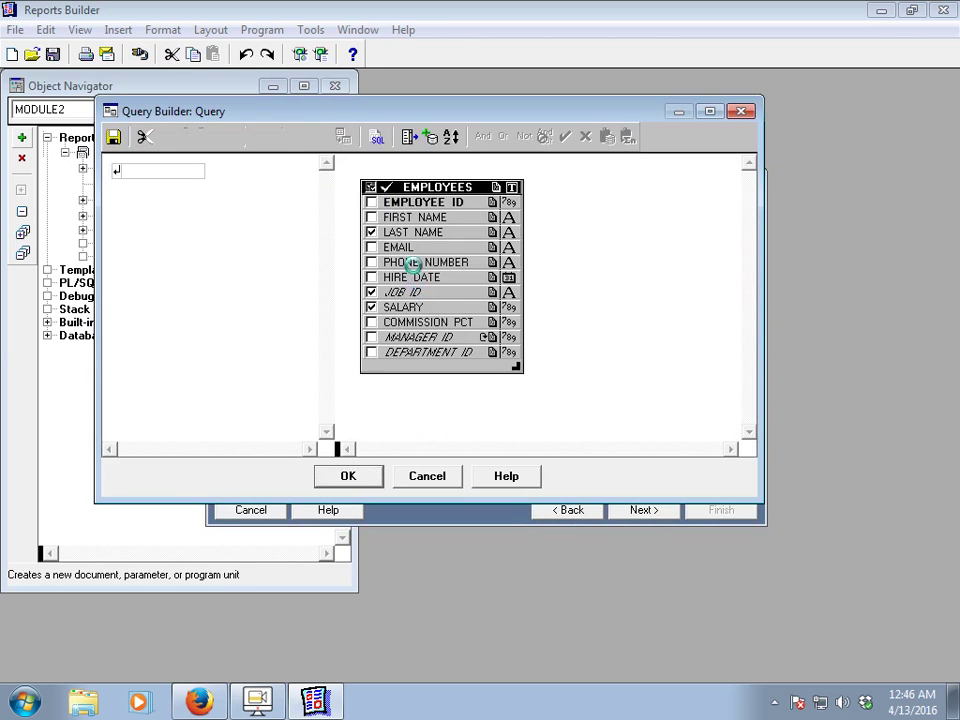
pyautogui.click(371, 202)
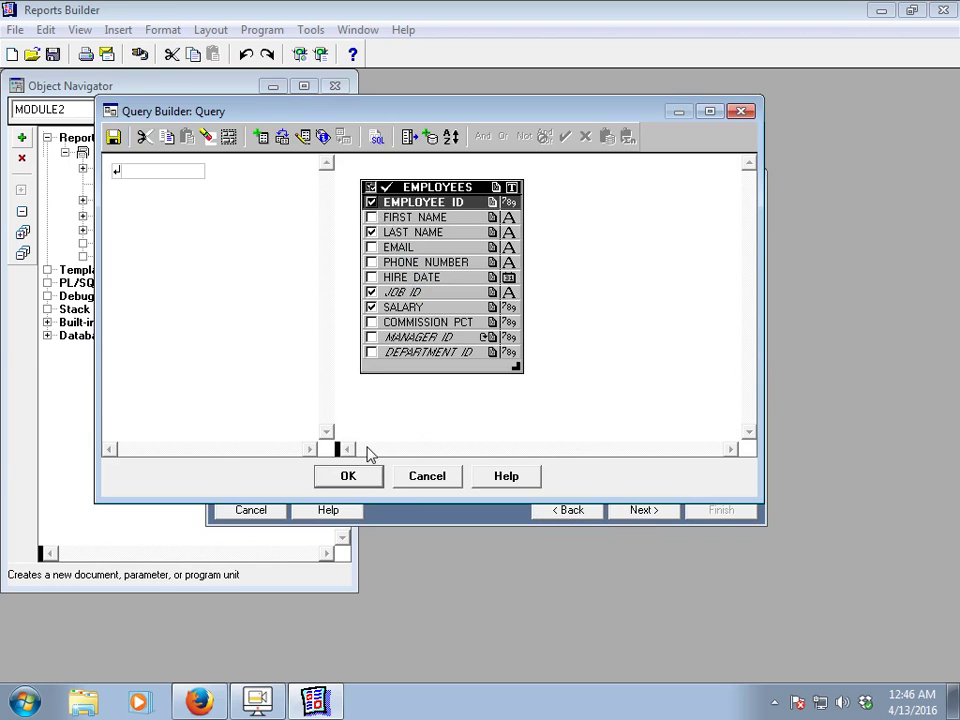
pyautogui.click(348, 476)
# Add EMPLOYEE_ID to the report's displayed fields and continue to the totals page.
pyautogui.click(625, 511)
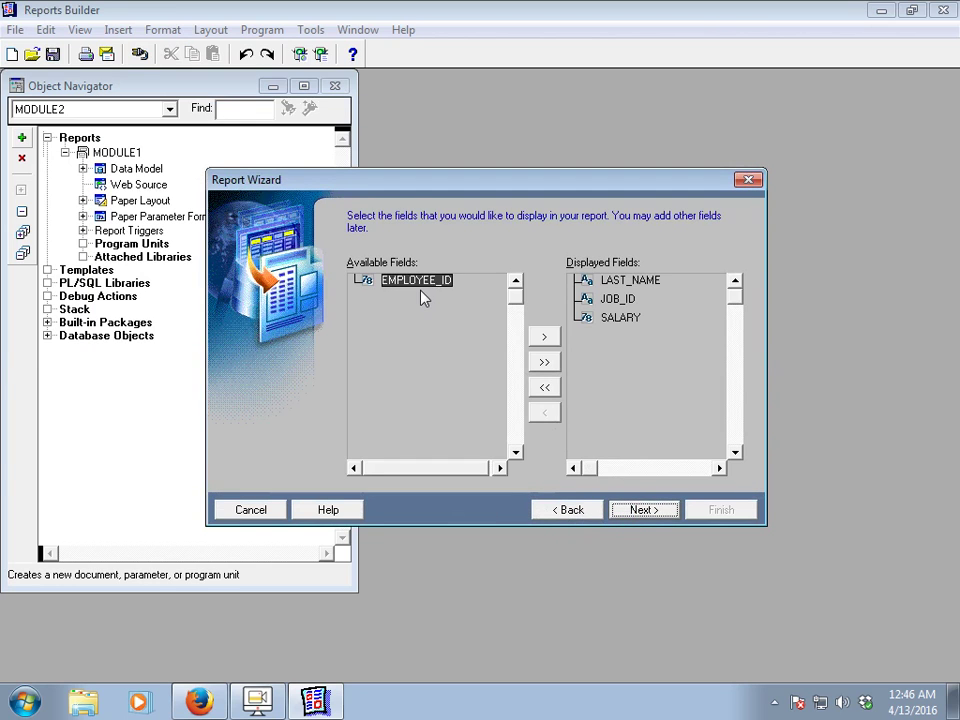
pyautogui.click(546, 362)
pyautogui.click(640, 510)
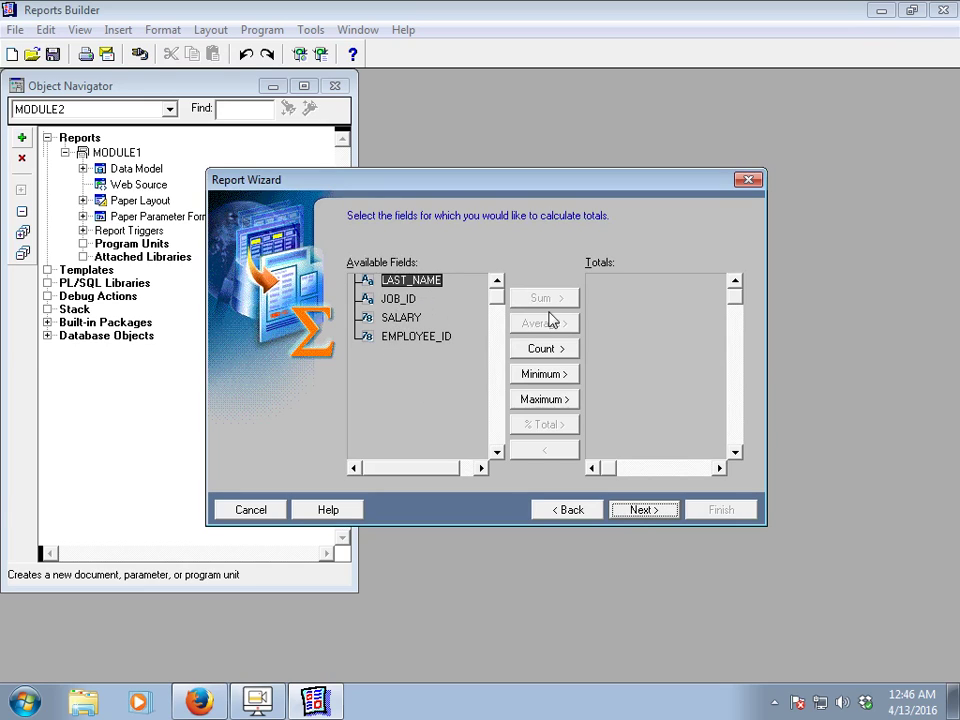
# Add a Sum total for the SALARY field and continue to the template choice.
pyautogui.click(402, 320)
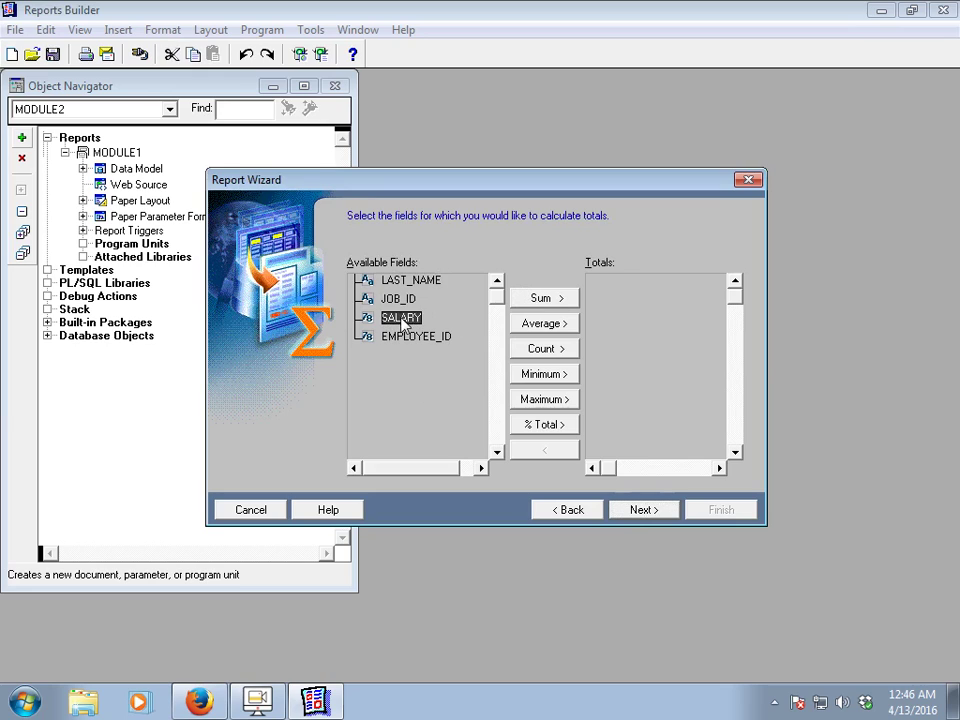
pyautogui.click(538, 300)
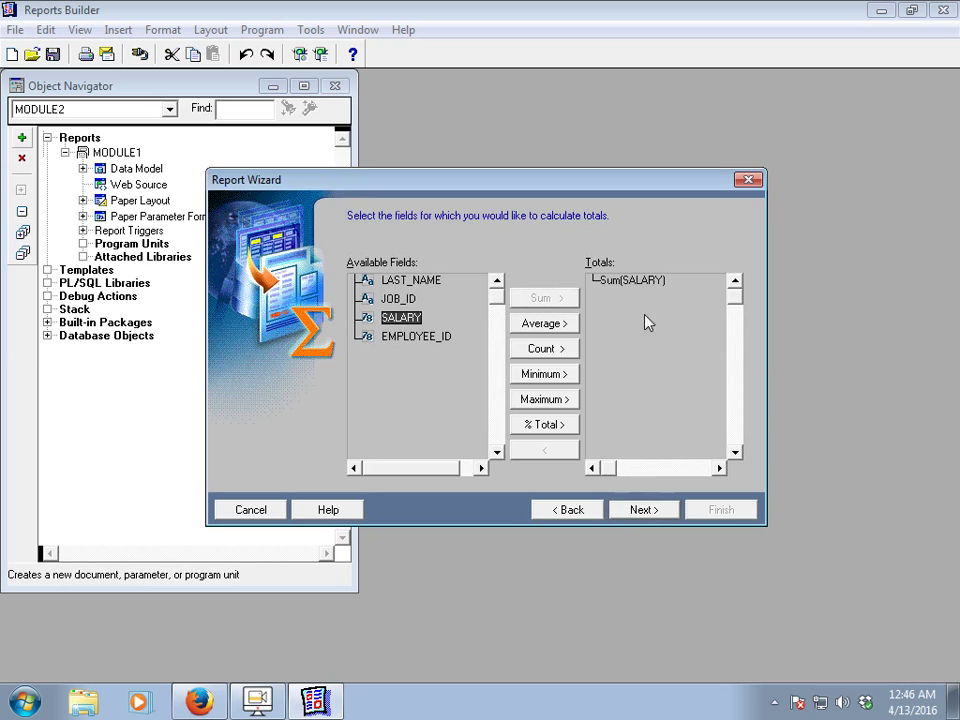
pyautogui.click(645, 512)
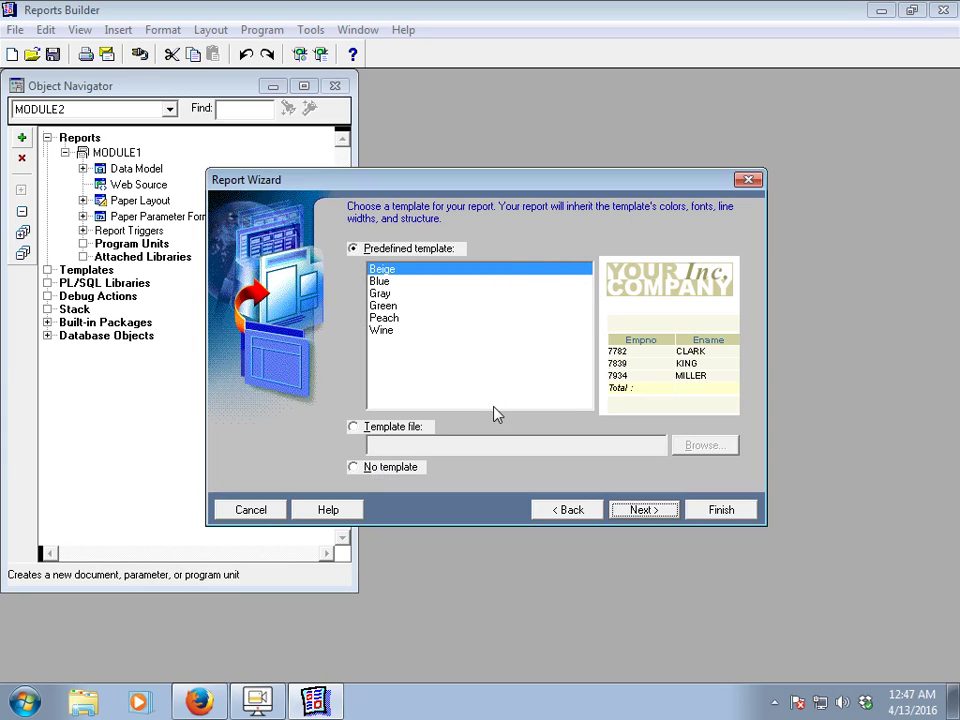
# Choose no template for the report and finish the wizard to generate it.
pyautogui.click(354, 468)
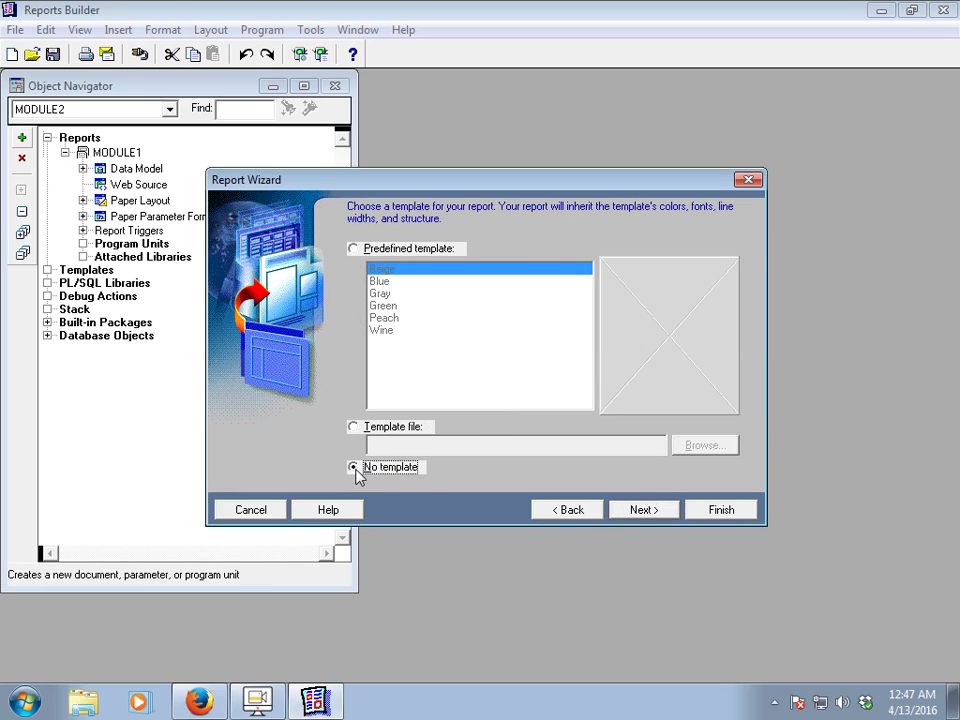
pyautogui.click(641, 511)
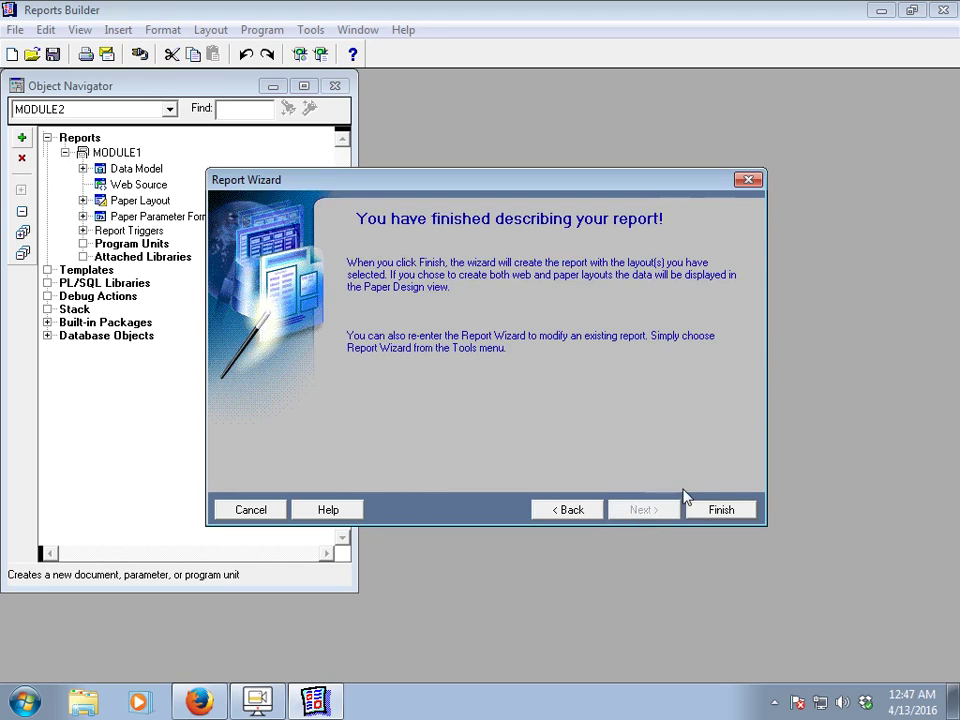
pyautogui.click(724, 514)
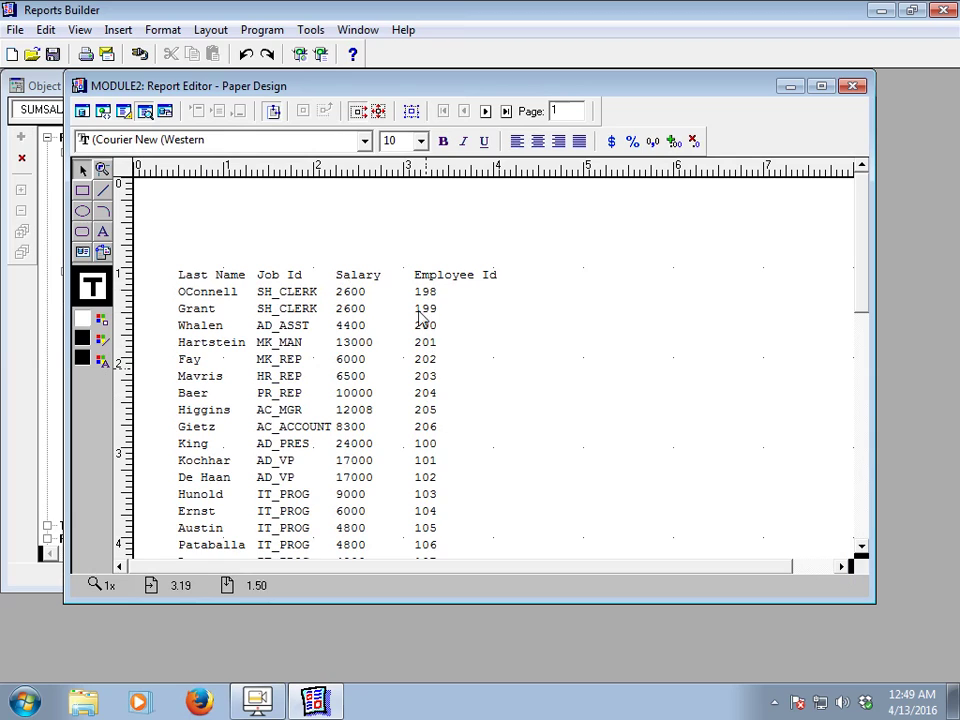
# Select the Employee Id values and open the properties of the Salary field in the paper design.
pyautogui.click(461, 332)
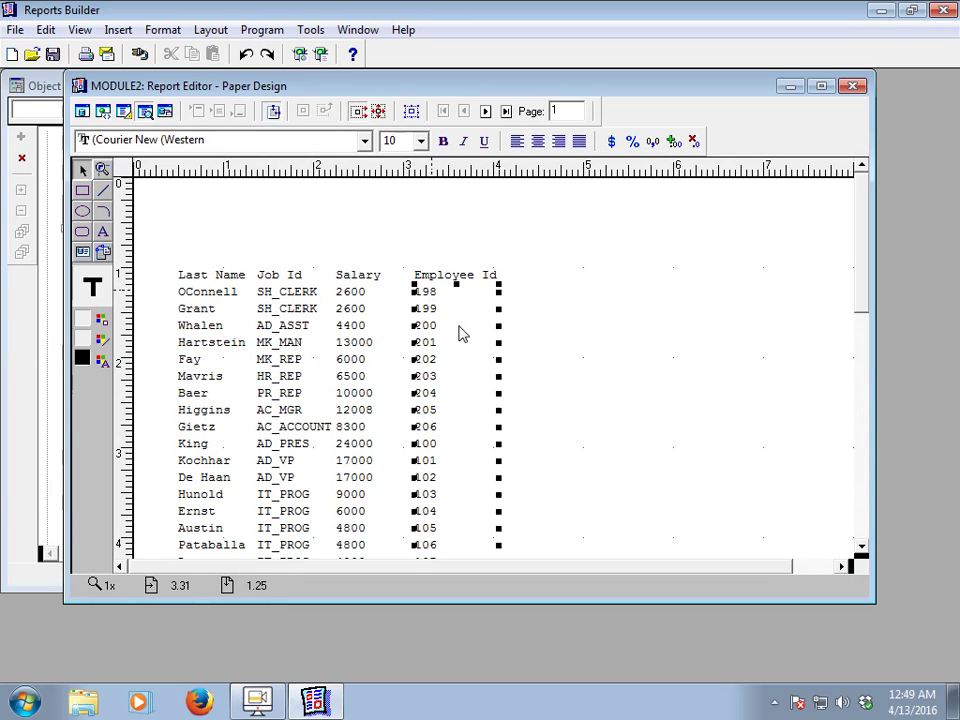
pyautogui.doubleClick(484, 342)
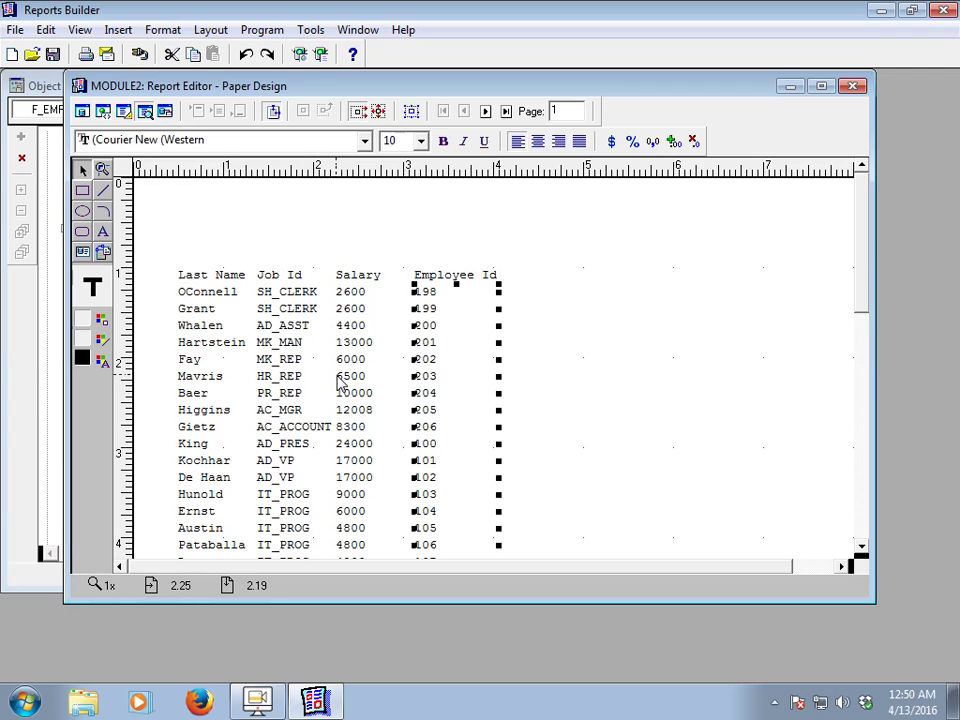
pyautogui.click(356, 313)
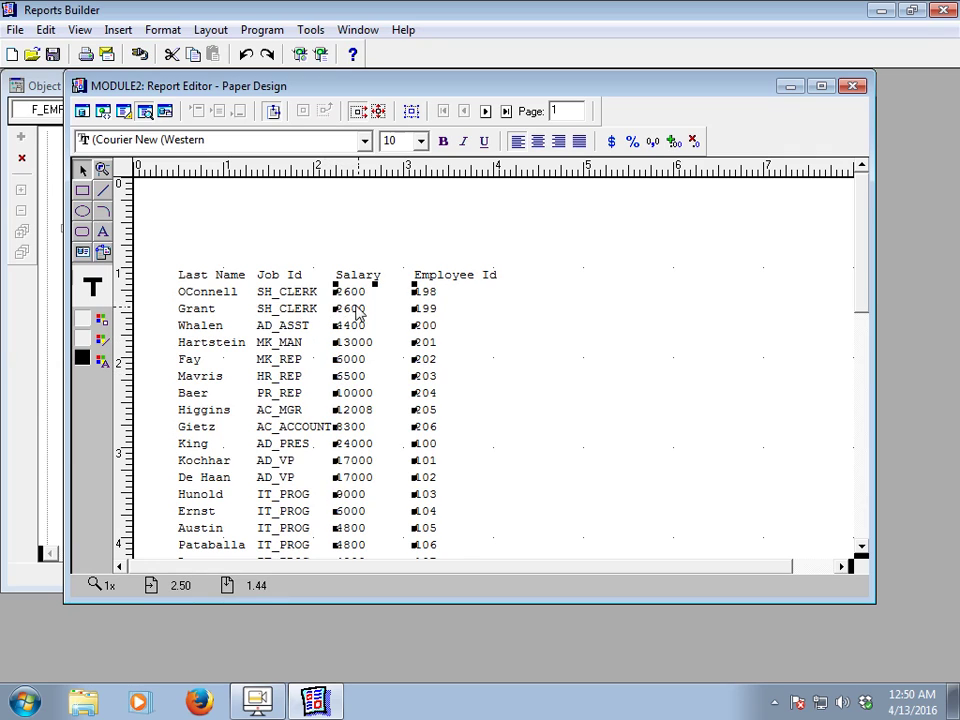
pyautogui.doubleClick(358, 411)
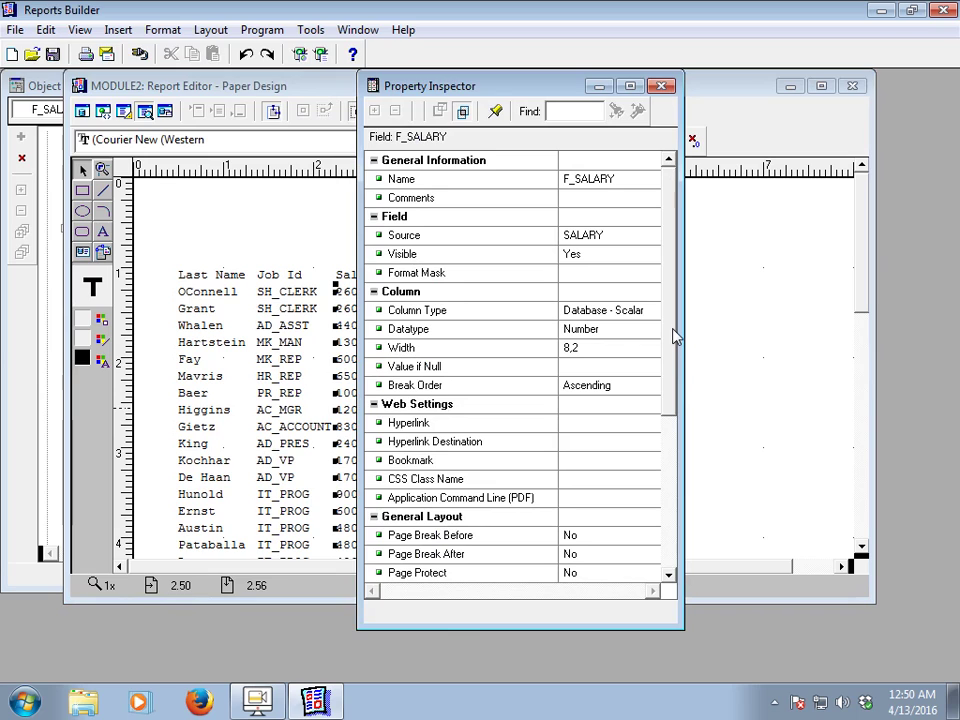
# Open the conditional formatting settings of the Salary field from its general layout properties.
pyautogui.click(262, 702)
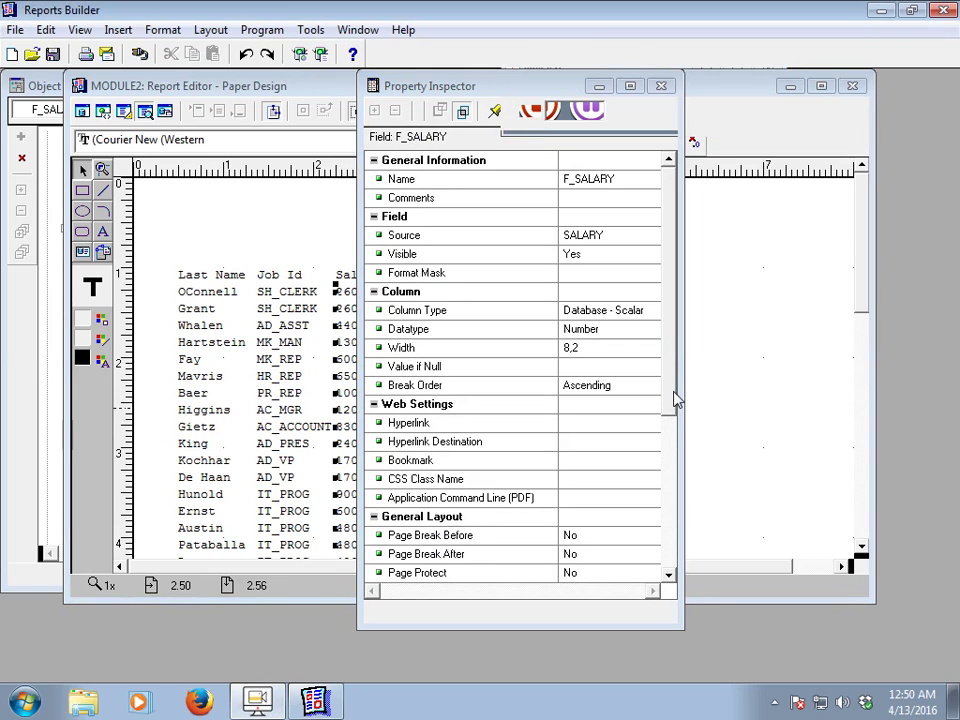
pyautogui.click(670, 578)
pyautogui.click(670, 578)
pyautogui.click(670, 578)
pyautogui.click(670, 578)
pyautogui.click(670, 578)
pyautogui.click(670, 578)
pyautogui.click(670, 578)
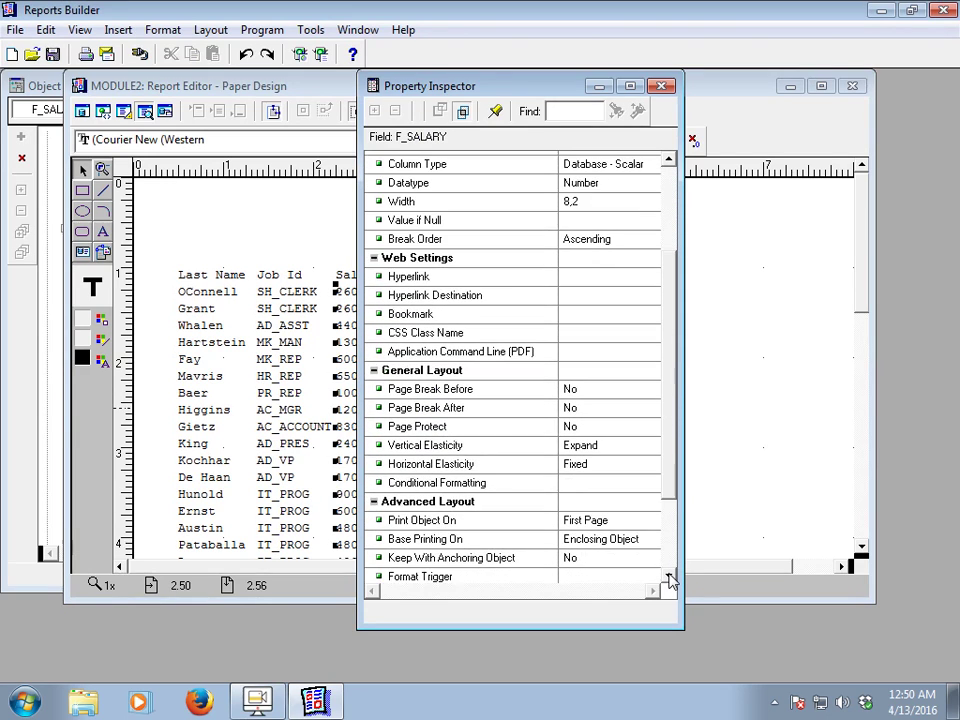
pyautogui.click(670, 578)
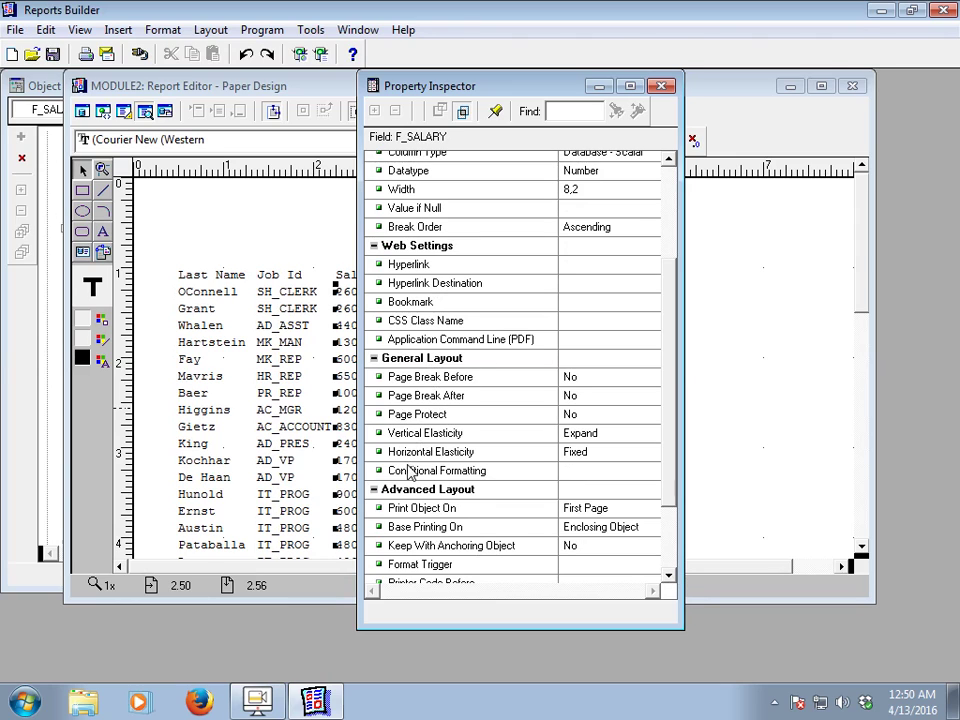
pyautogui.click(586, 472)
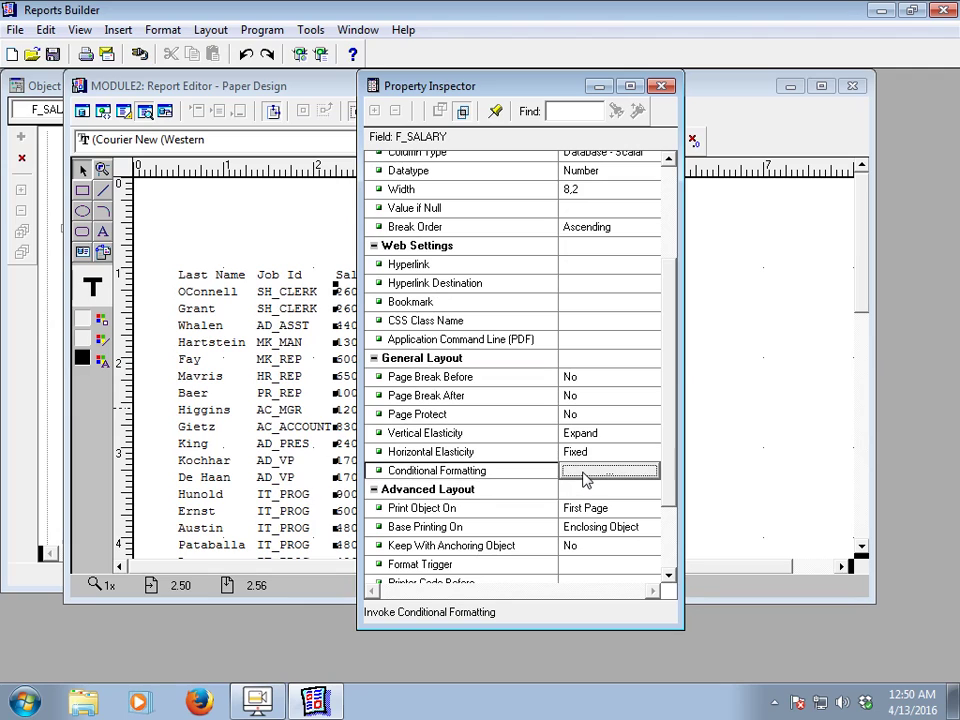
pyautogui.click(584, 472)
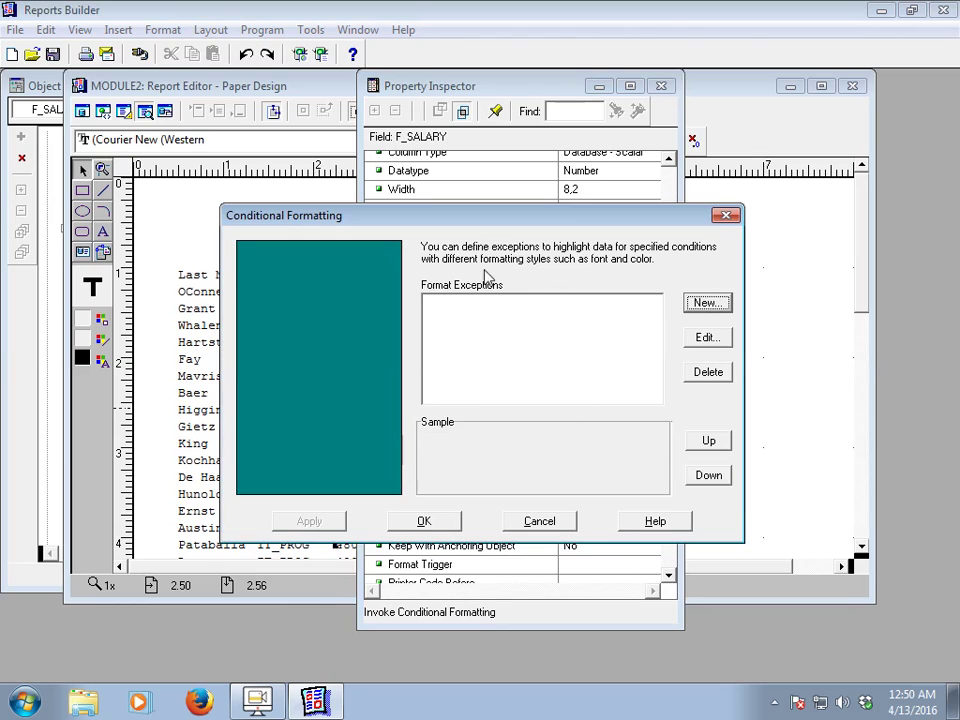
# Create a format exception for SALARY between 5000 and 10000 with red text and a black border.
pyautogui.click(707, 305)
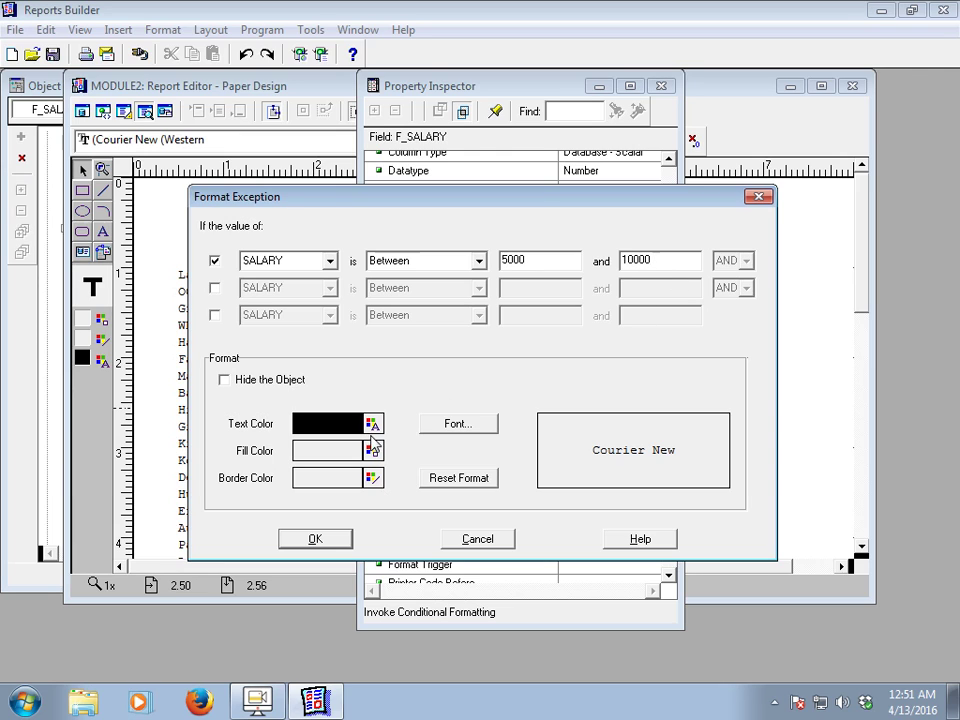
pyautogui.click(372, 424)
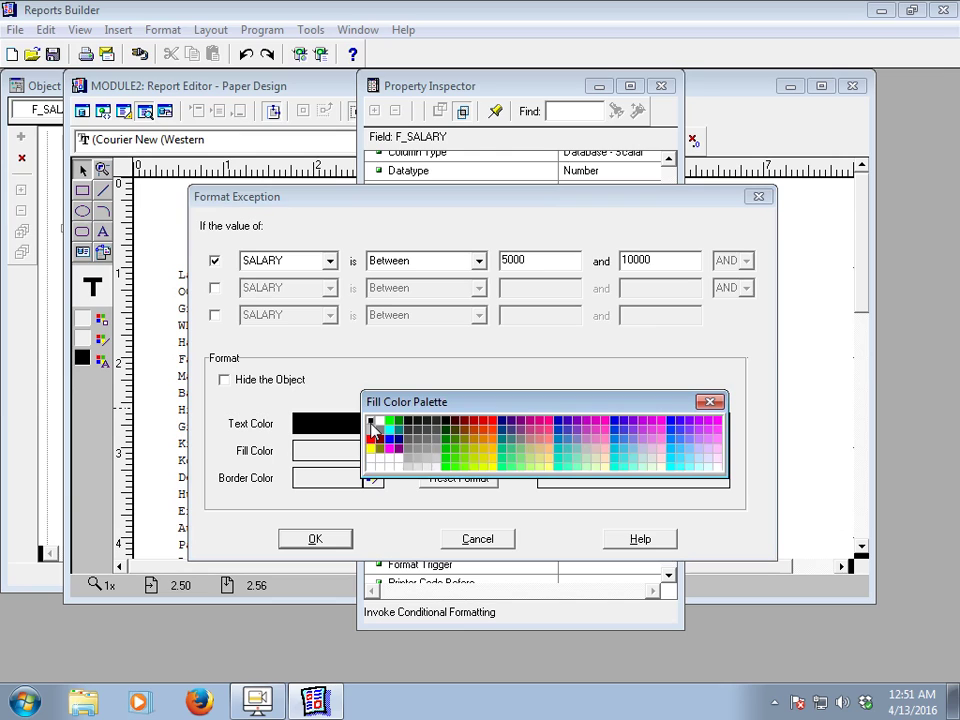
pyautogui.click(371, 441)
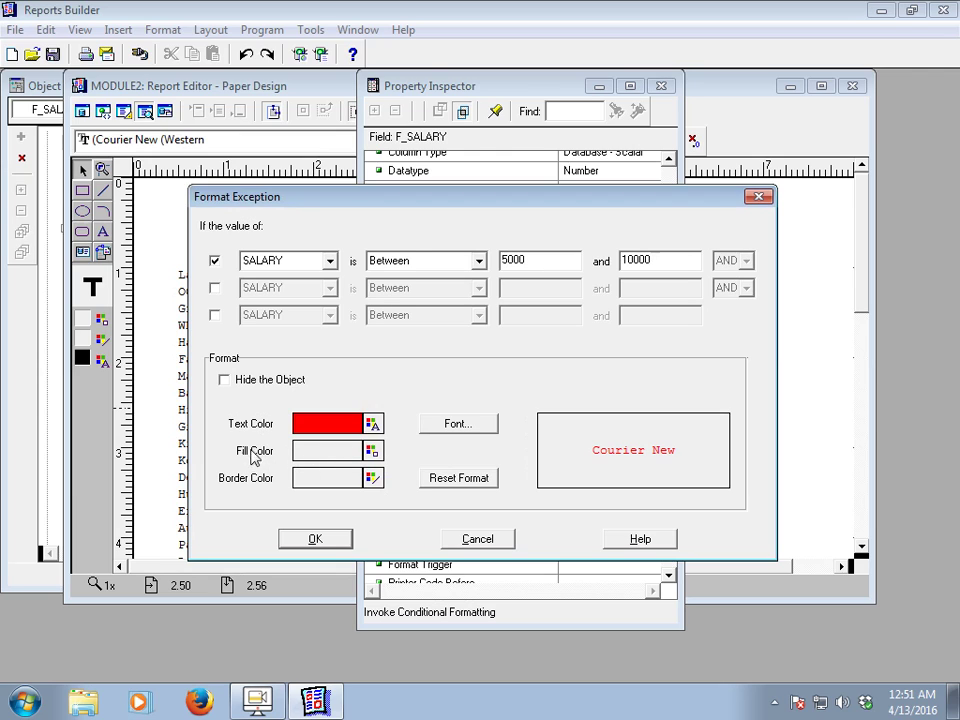
pyautogui.click(373, 479)
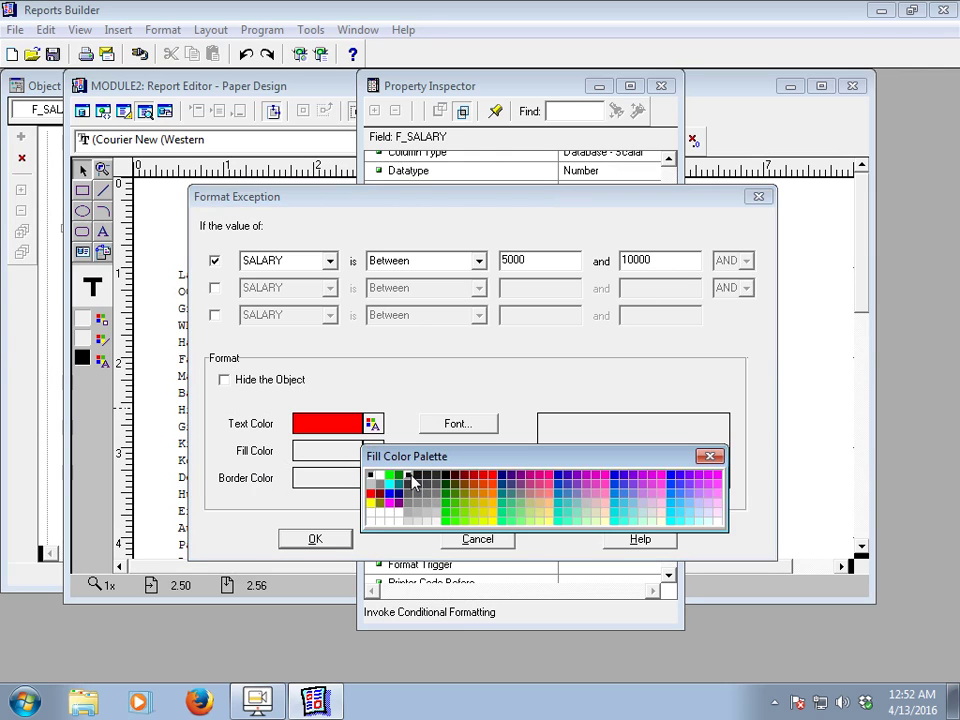
pyautogui.click(413, 483)
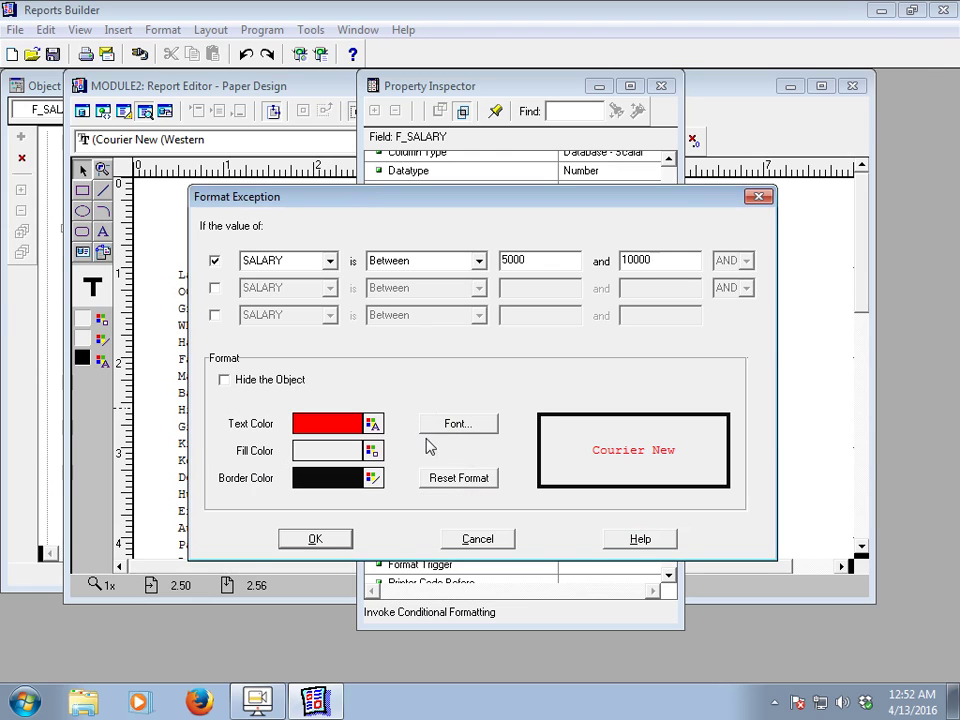
# Set the font style of the SALARY format exception to Bold.
pyautogui.click(458, 425)
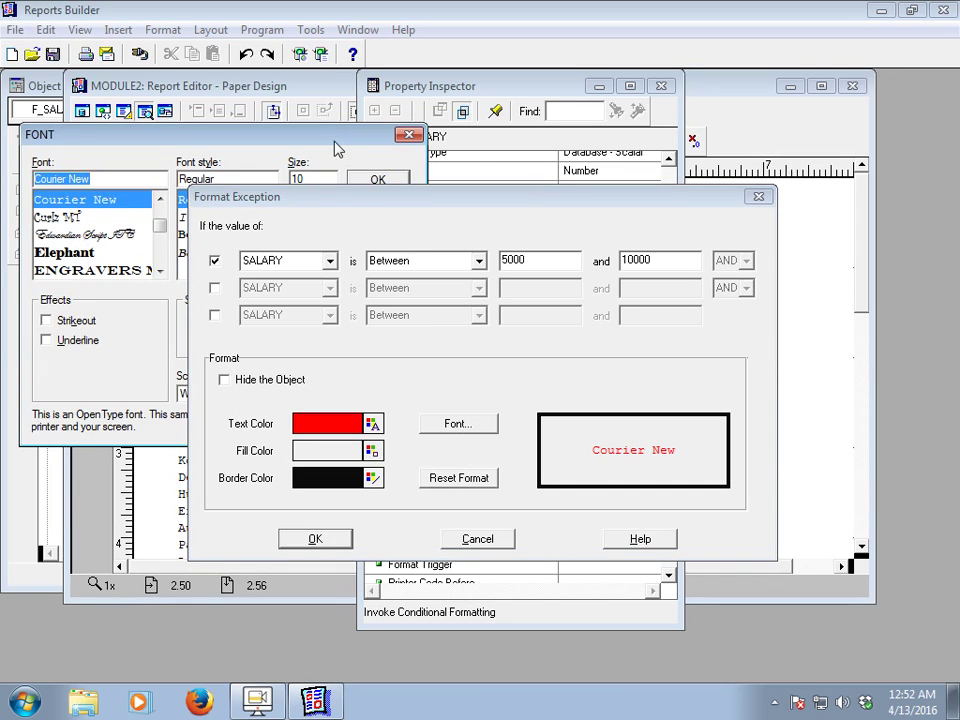
pyautogui.click(336, 148)
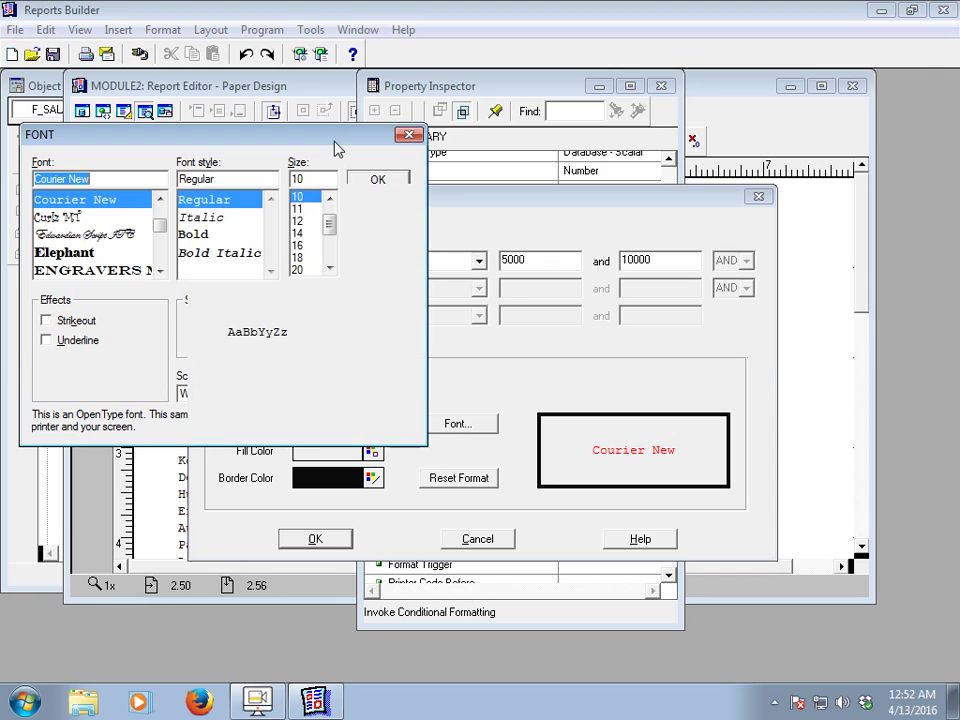
pyautogui.click(195, 237)
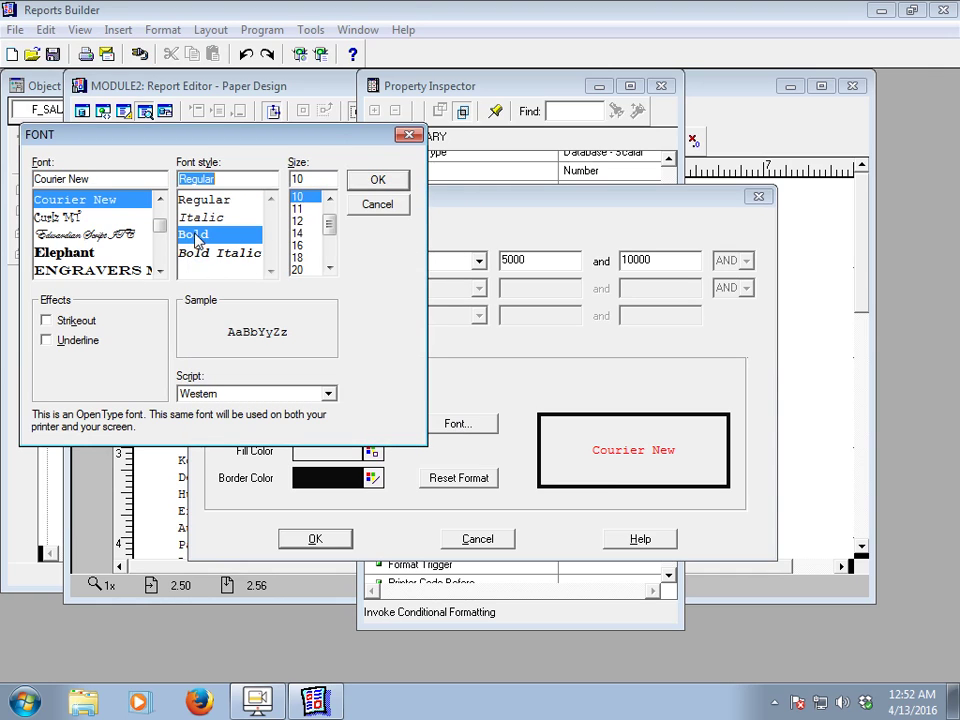
pyautogui.click(378, 183)
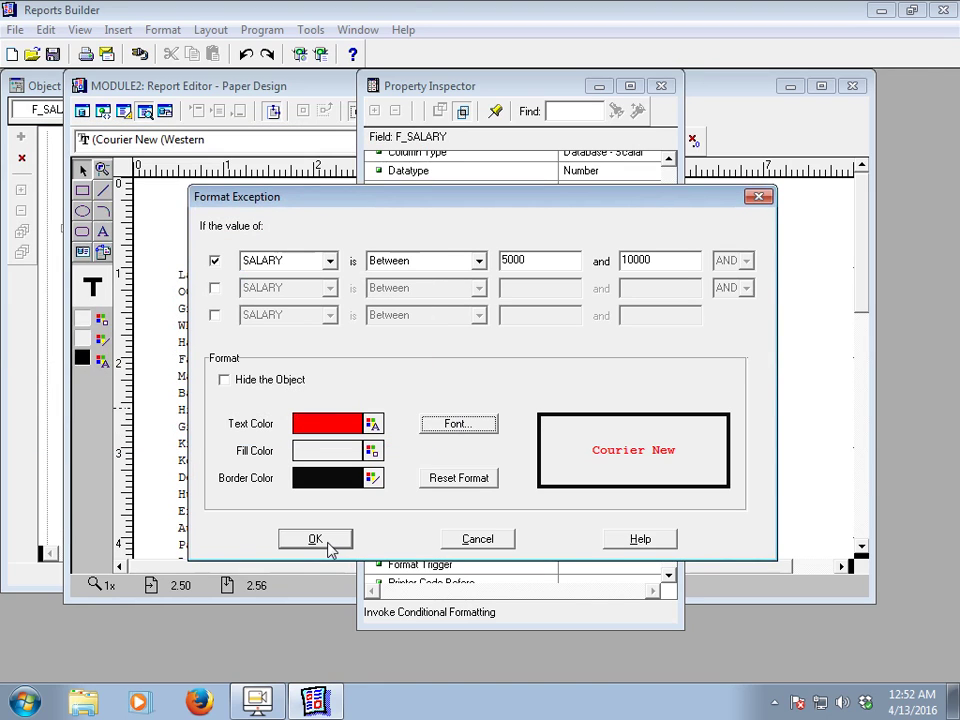
# Save the SALARY format exception and apply the conditional formatting to the field.
pyautogui.click(257, 704)
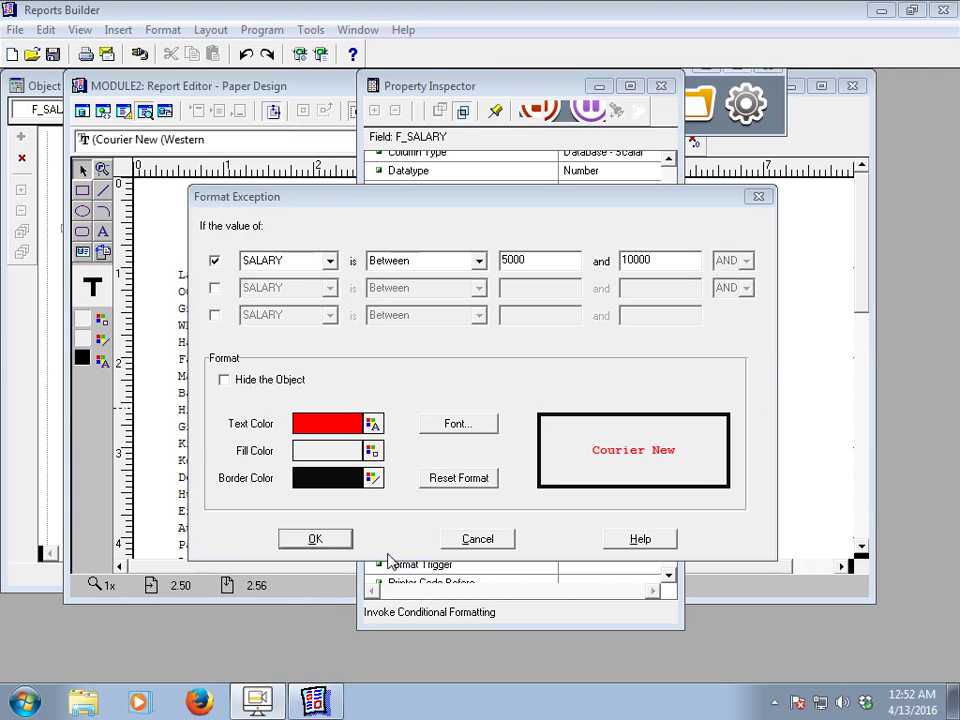
pyautogui.click(316, 540)
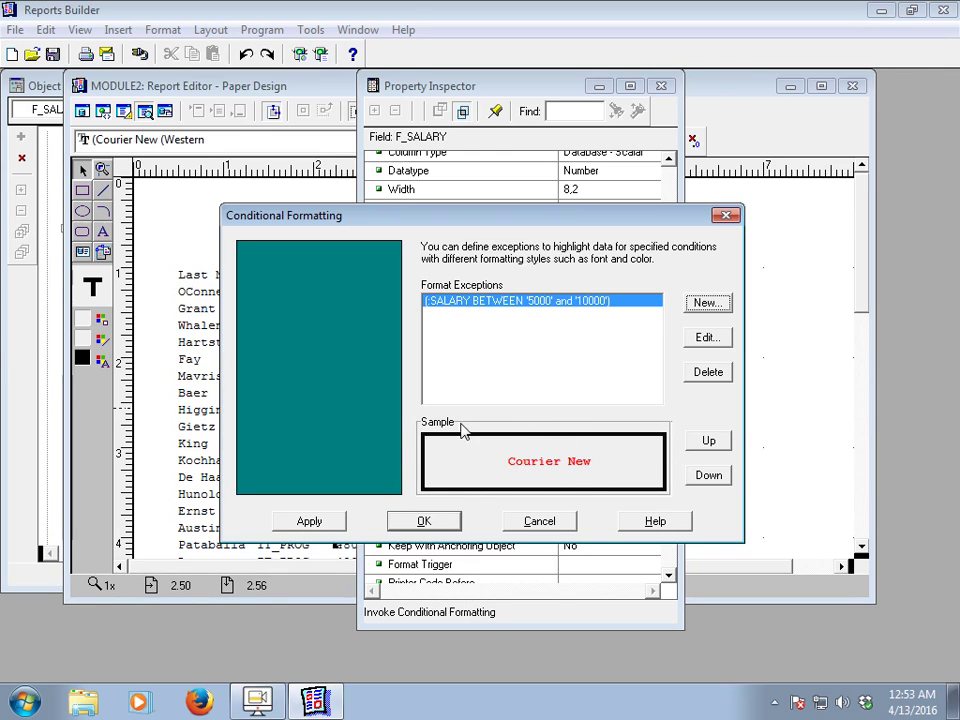
pyautogui.click(316, 524)
pyautogui.click(424, 521)
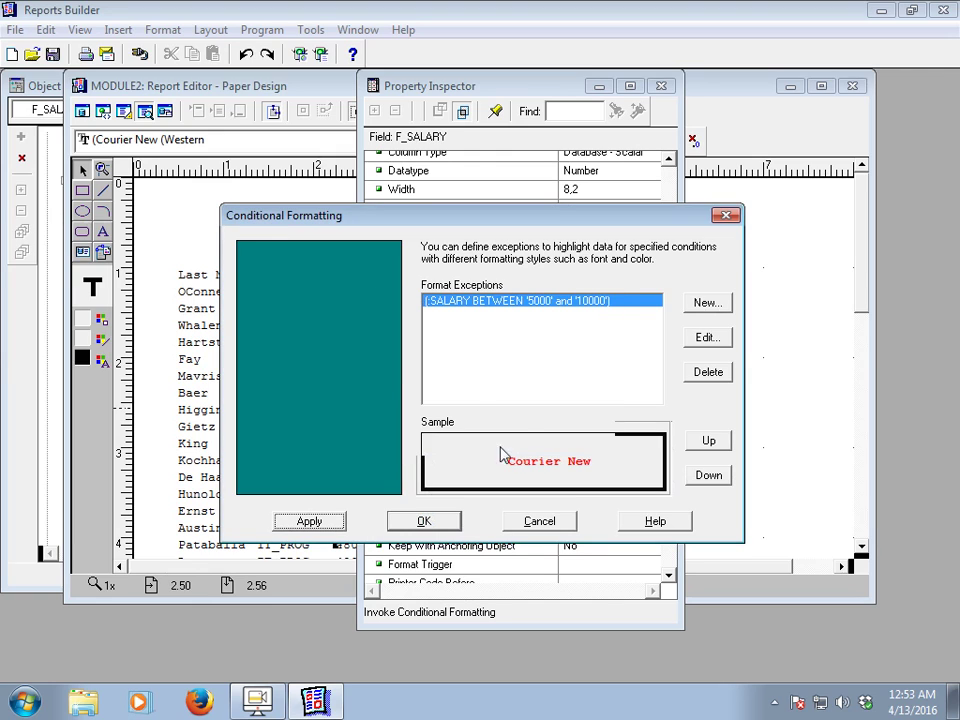
pyautogui.click(424, 521)
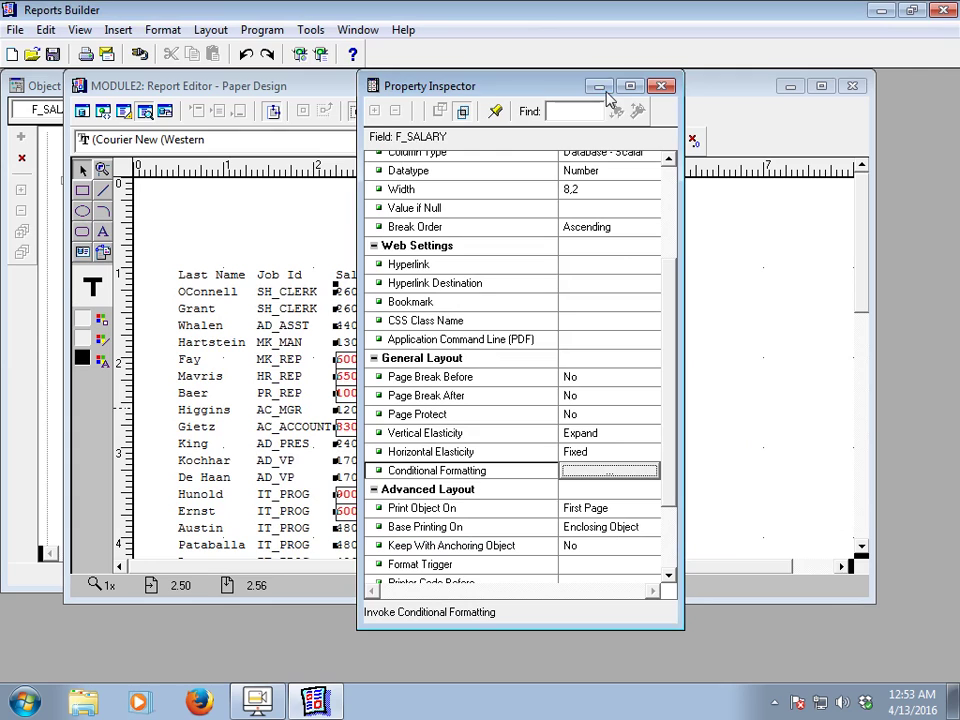
# Look through the report rows in the paper design to examine the formatting of the Salary values.
pyautogui.click(762, 323)
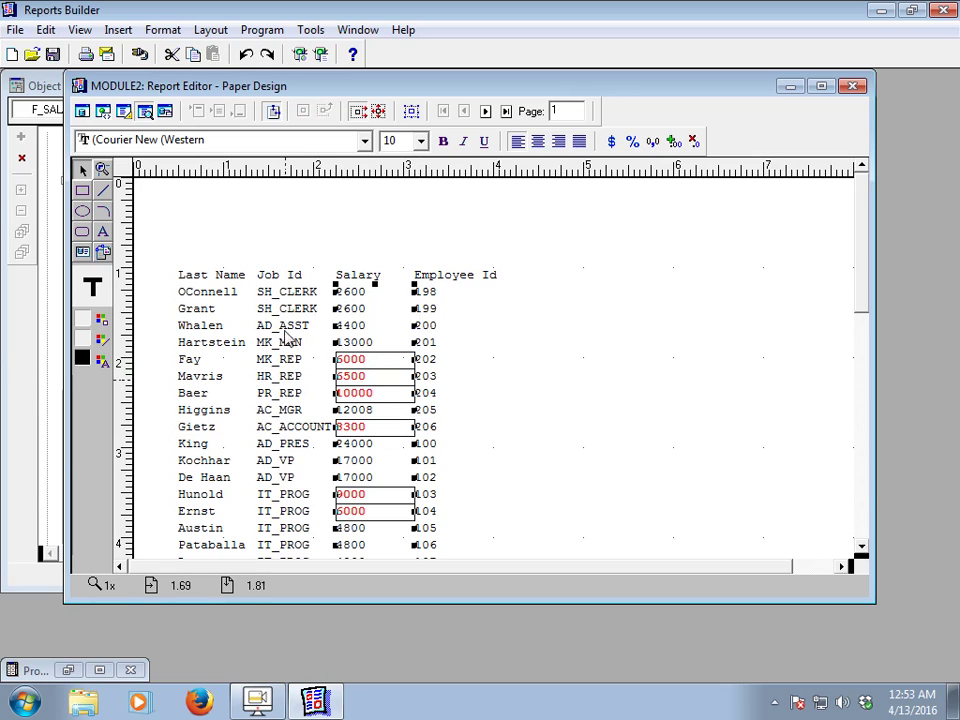
pyautogui.click(861, 550)
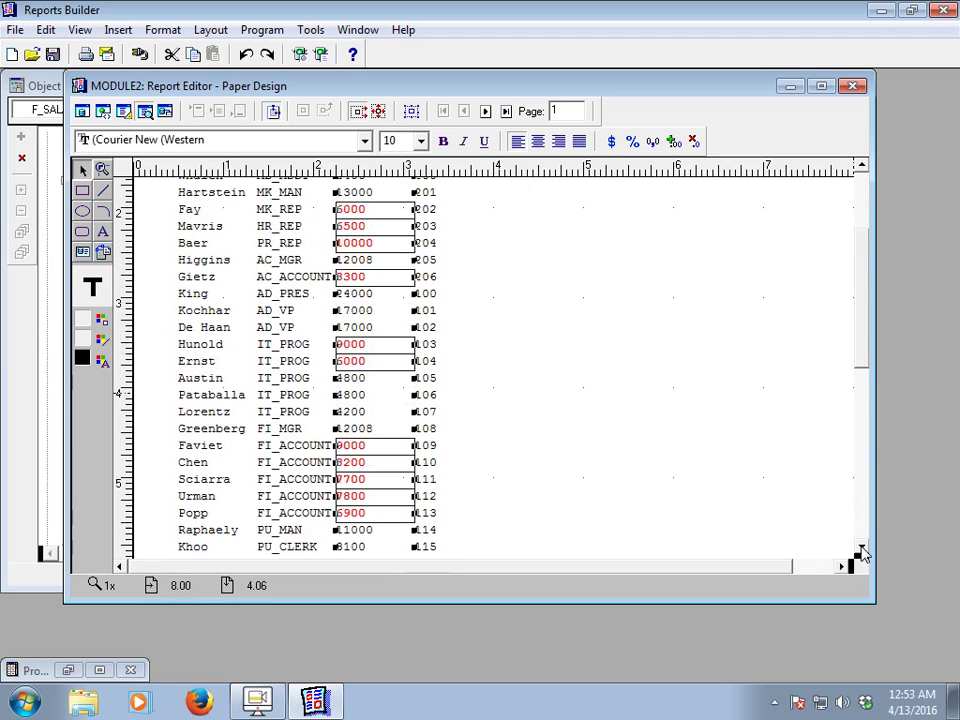
pyautogui.click(862, 167)
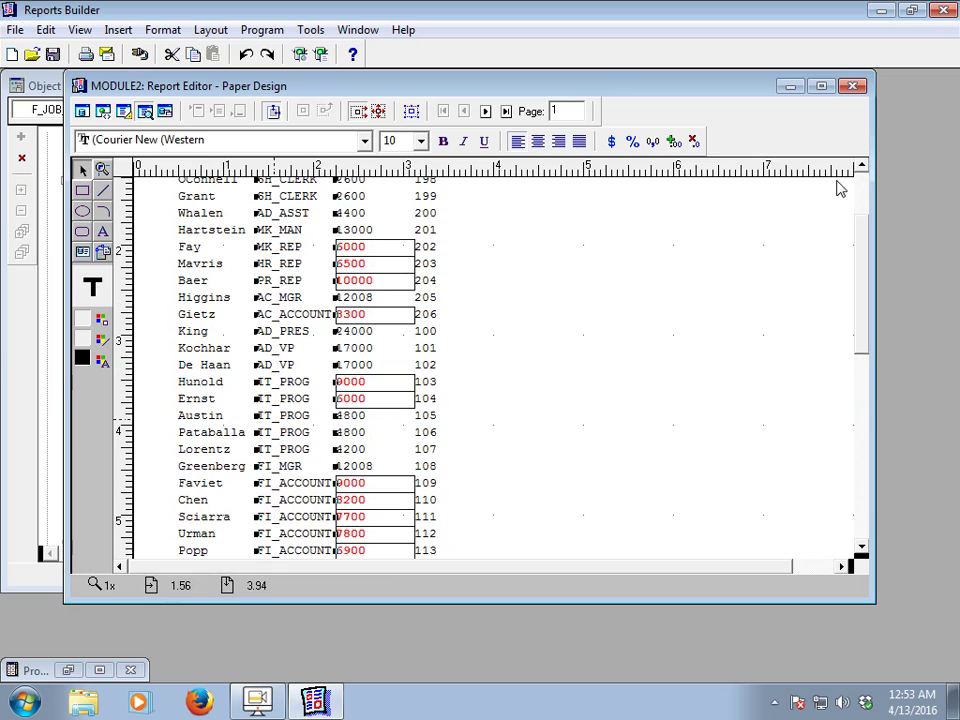
pyautogui.click(862, 167)
pyautogui.click(862, 167)
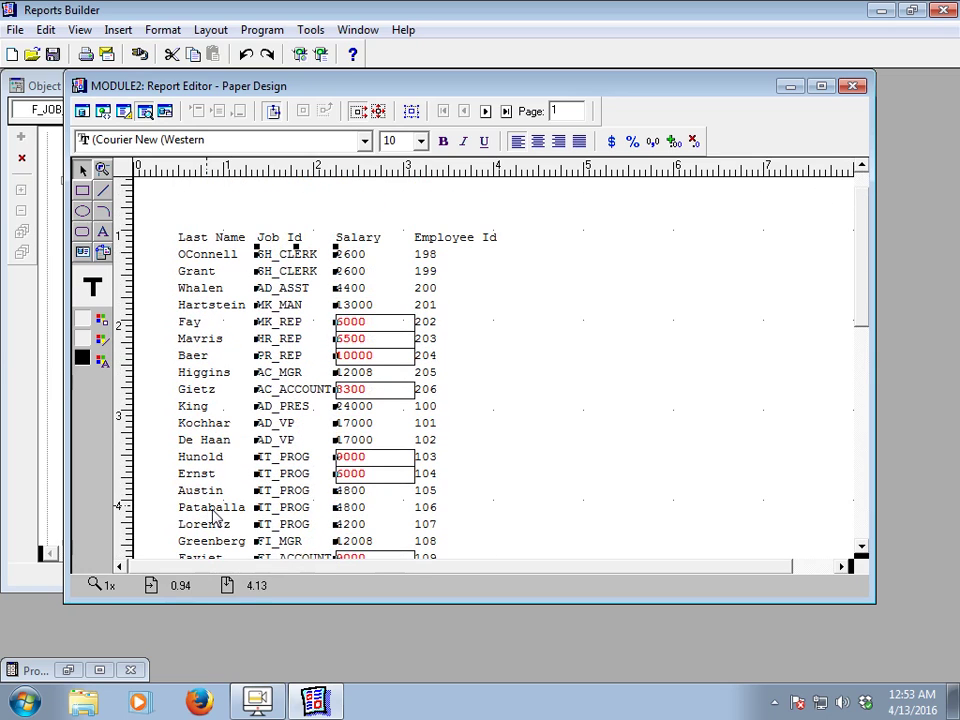
pyautogui.click(862, 553)
pyautogui.click(862, 553)
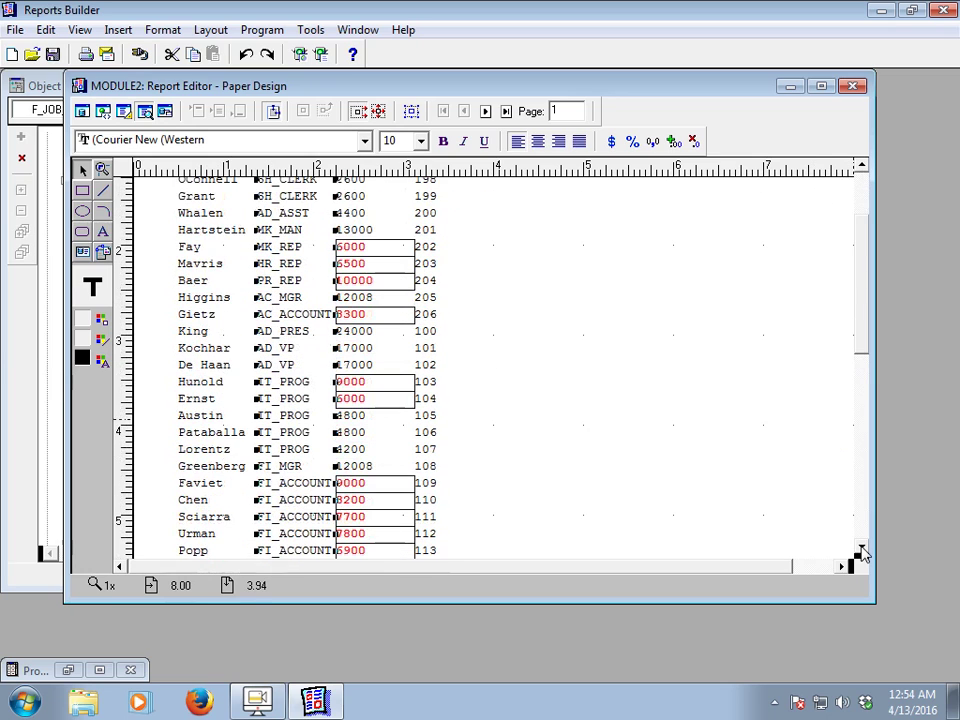
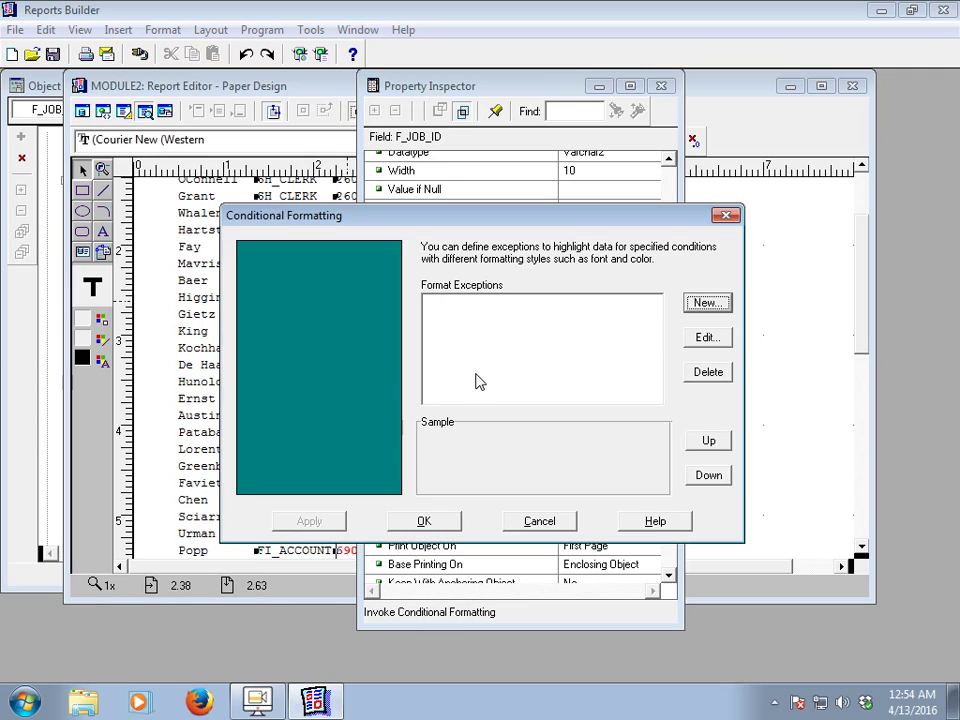
# Create a format exception for the Job Id field with the condition JOB_ID is Like IT_PROG.
pyautogui.click(258, 702)
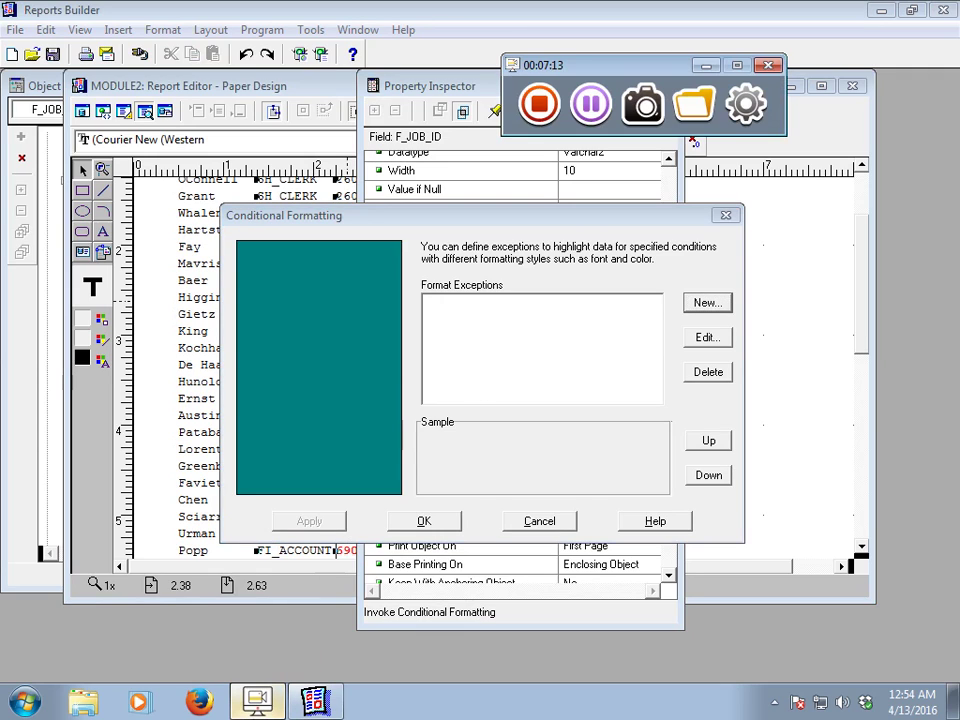
pyautogui.click(707, 304)
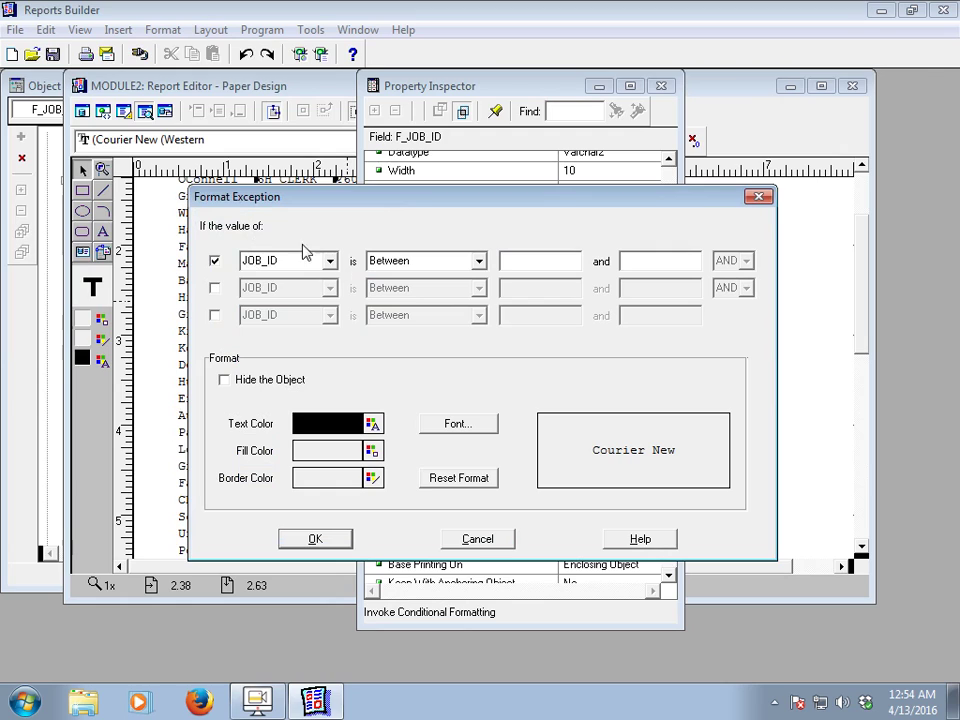
pyautogui.click(480, 261)
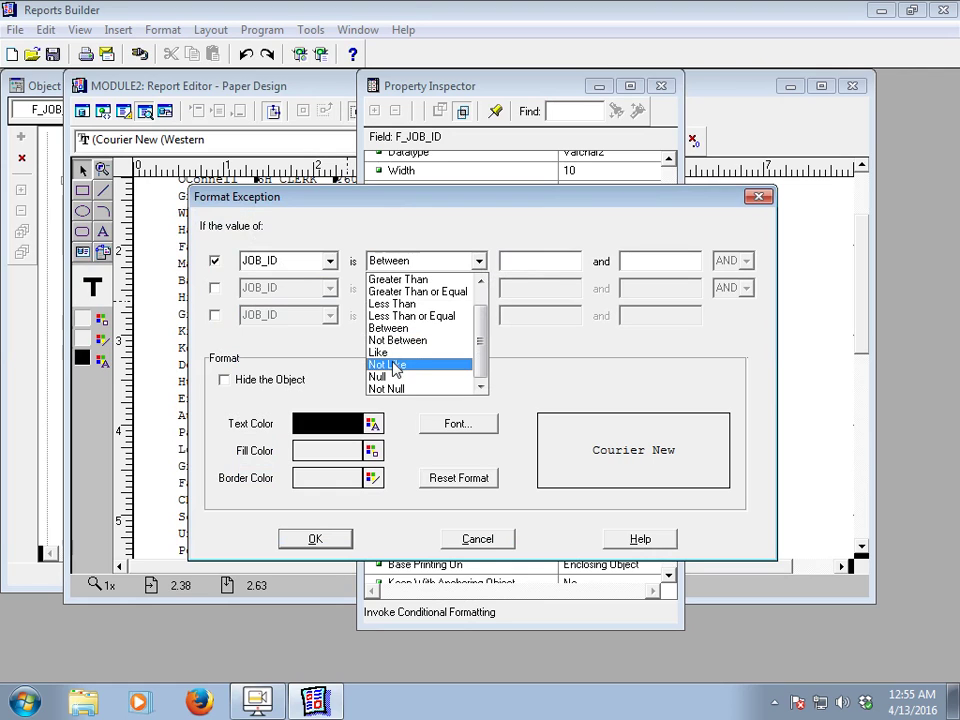
pyautogui.click(393, 356)
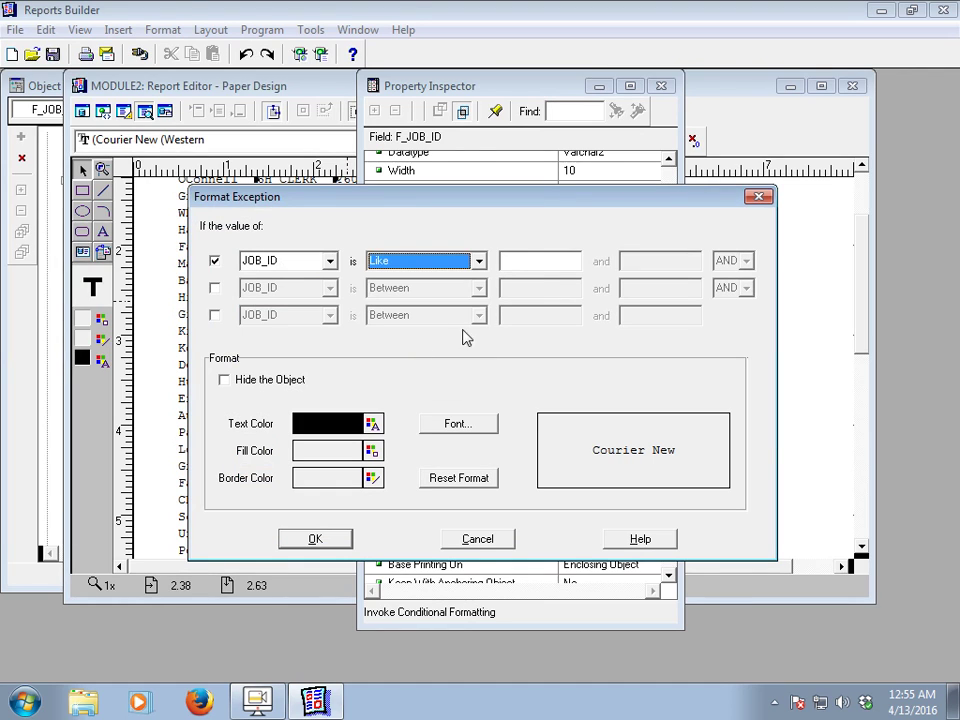
pyautogui.click(525, 260)
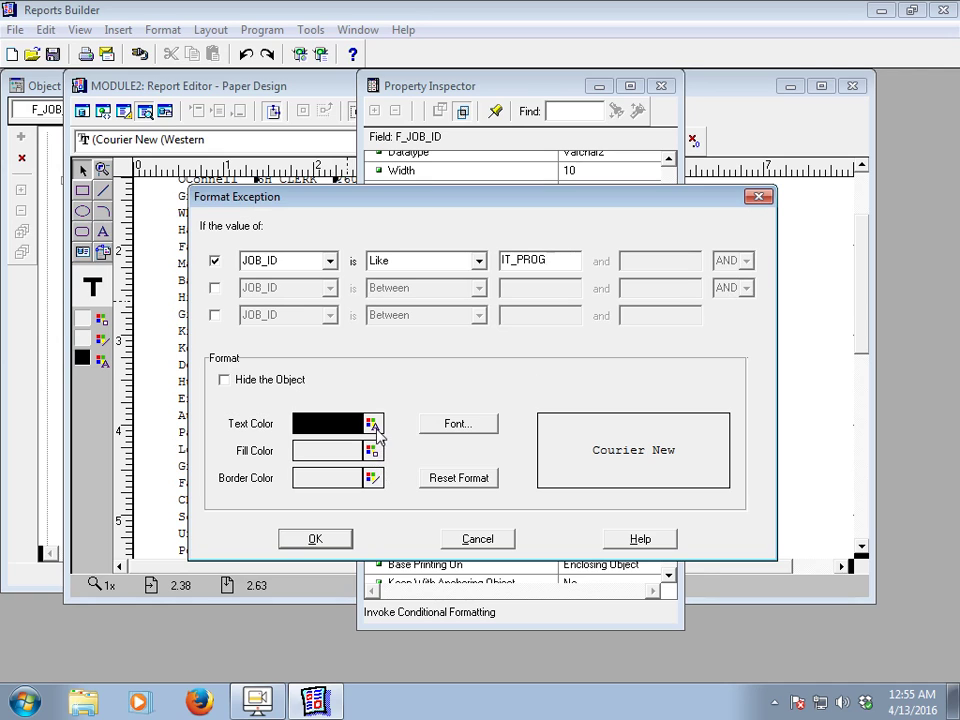
# Give the JOB_ID format exception a magenta text color and a blue border color.
pyautogui.click(375, 426)
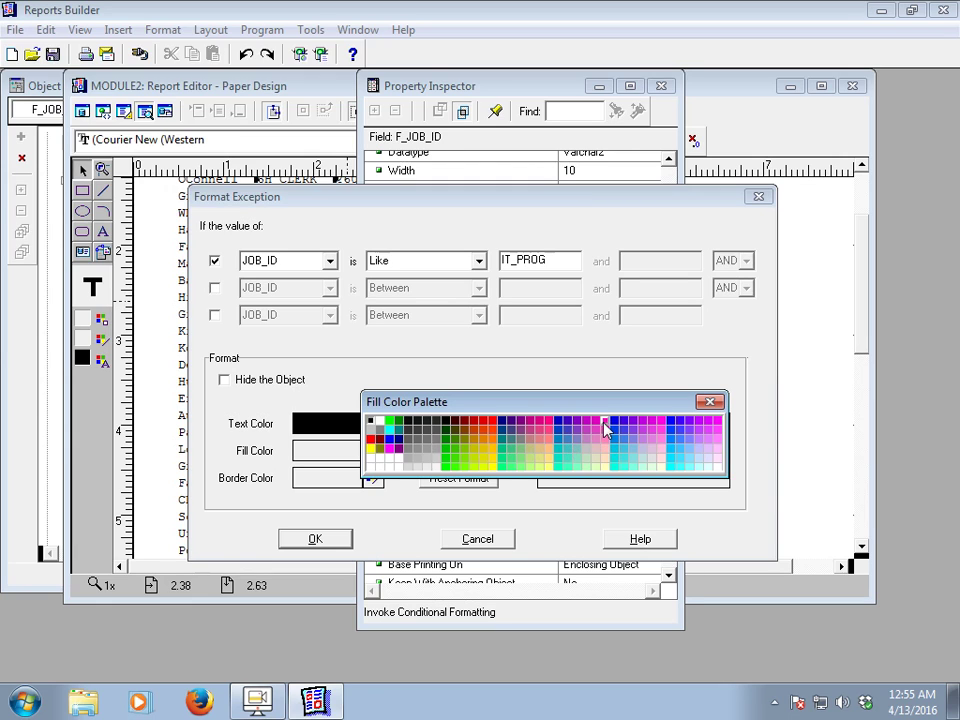
pyautogui.click(605, 428)
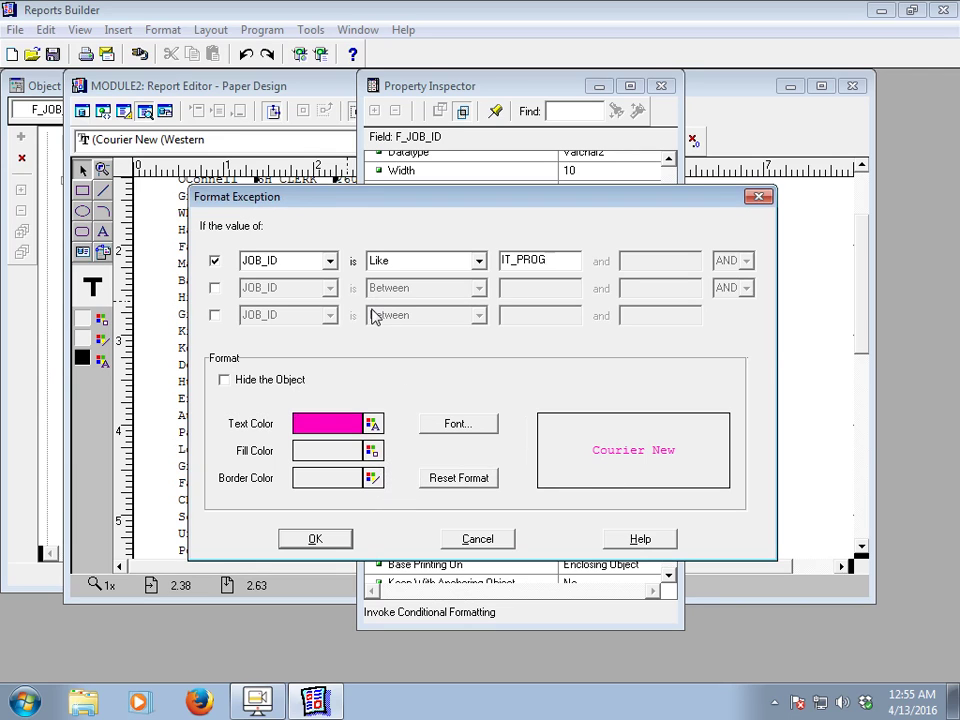
pyautogui.click(372, 479)
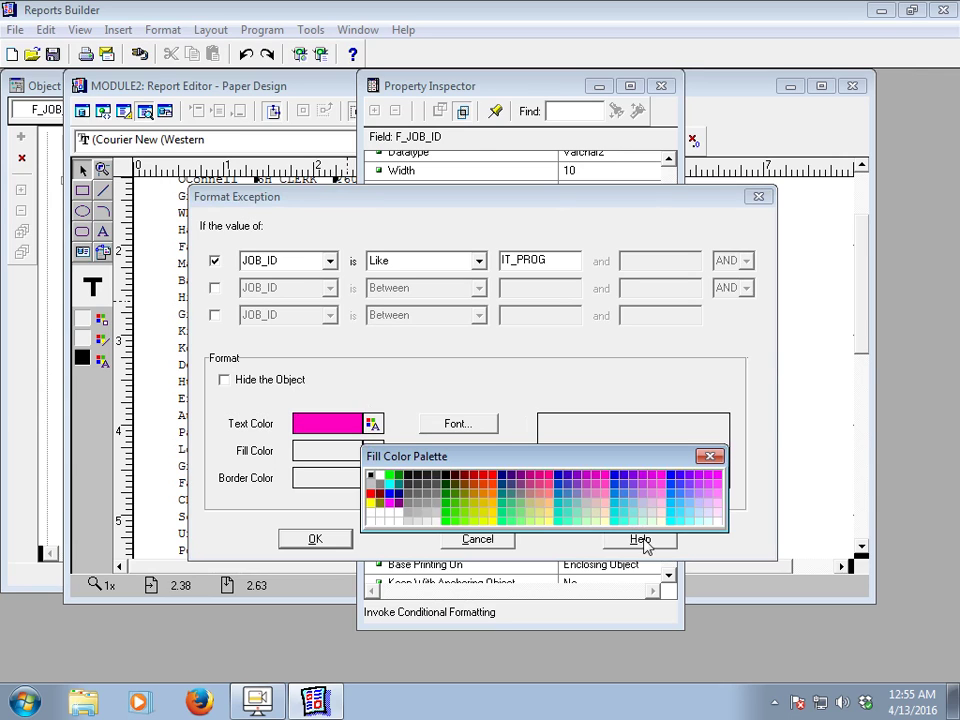
pyautogui.click(675, 484)
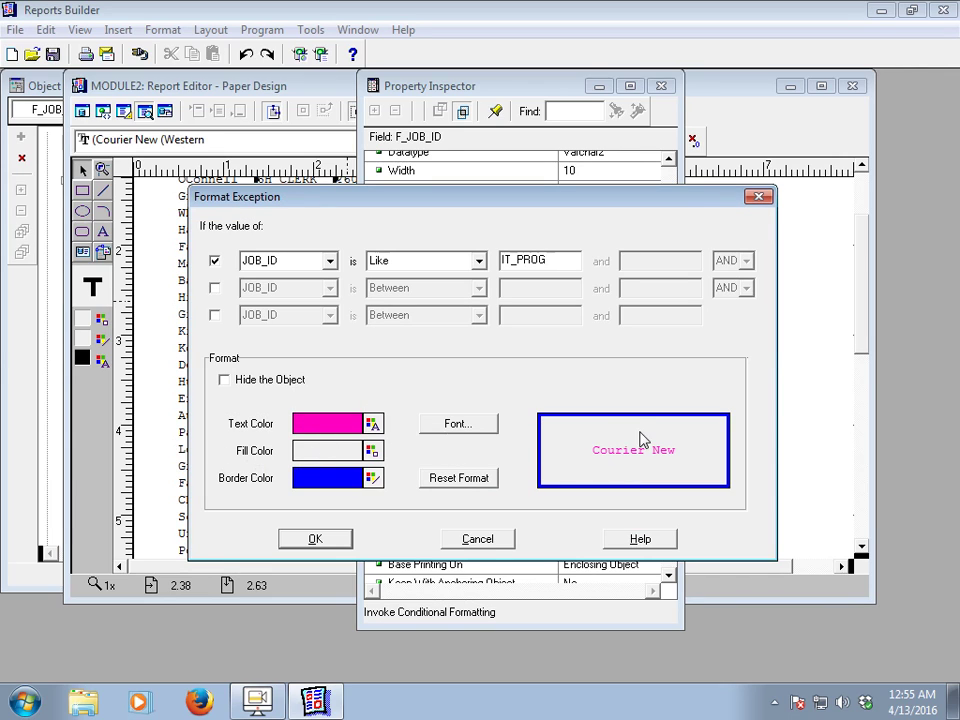
# Set the font of the JOB_ID format exception to Courier New Bold, size 14.
pyautogui.click(455, 425)
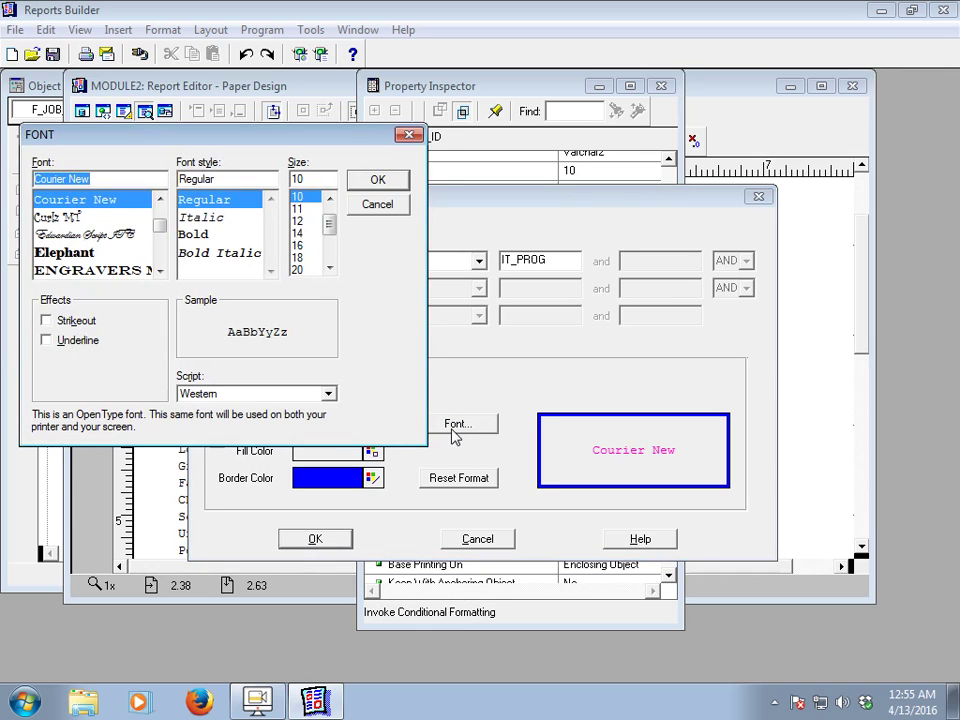
pyautogui.click(262, 233)
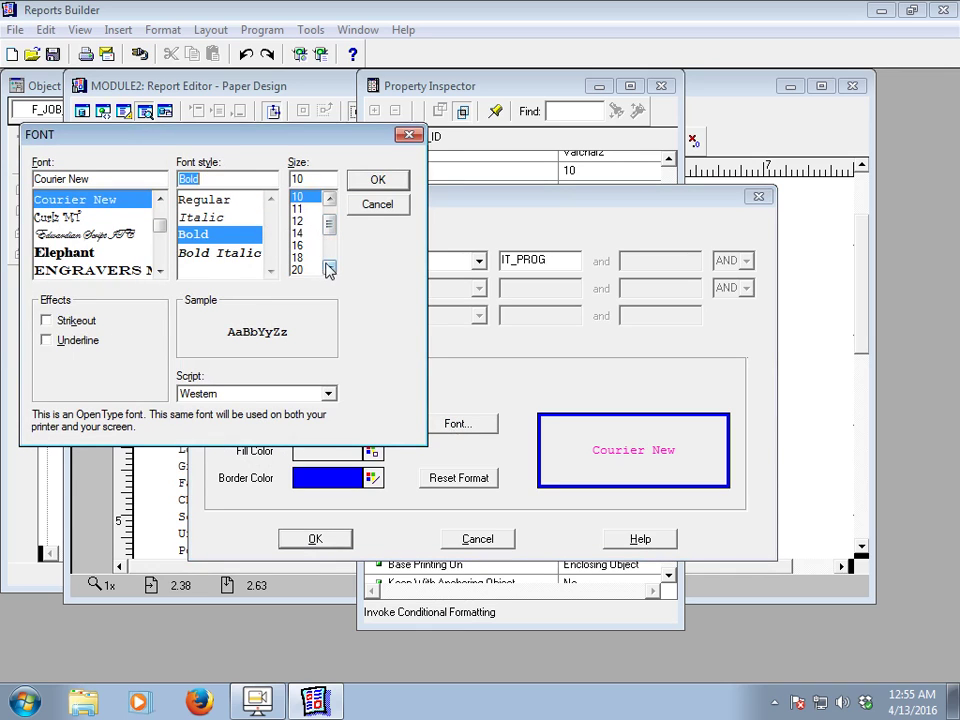
pyautogui.click(298, 234)
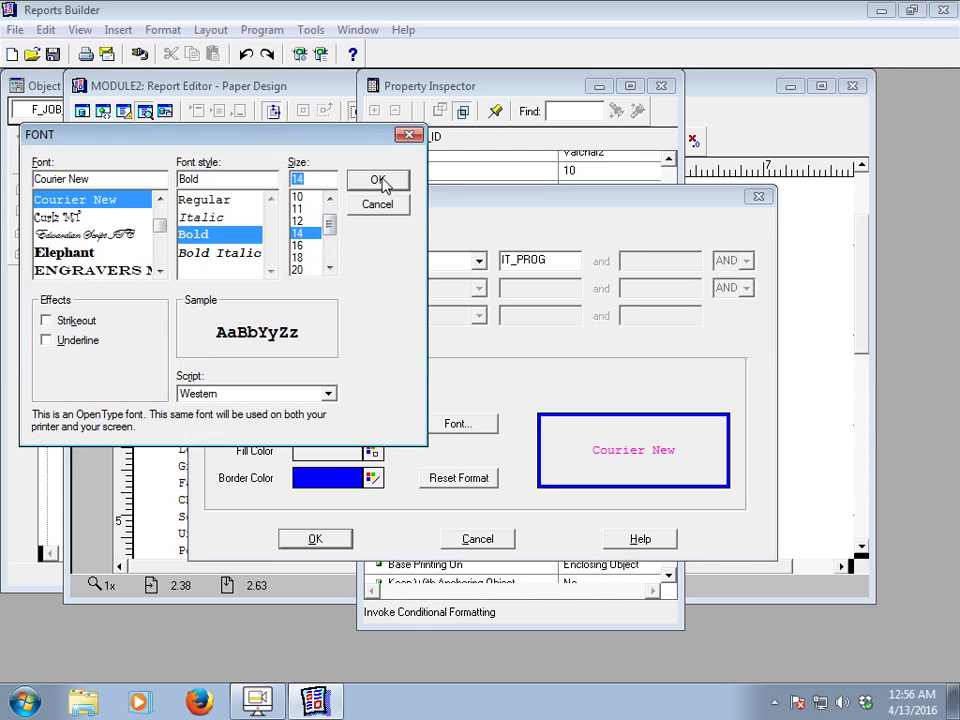
pyautogui.click(378, 181)
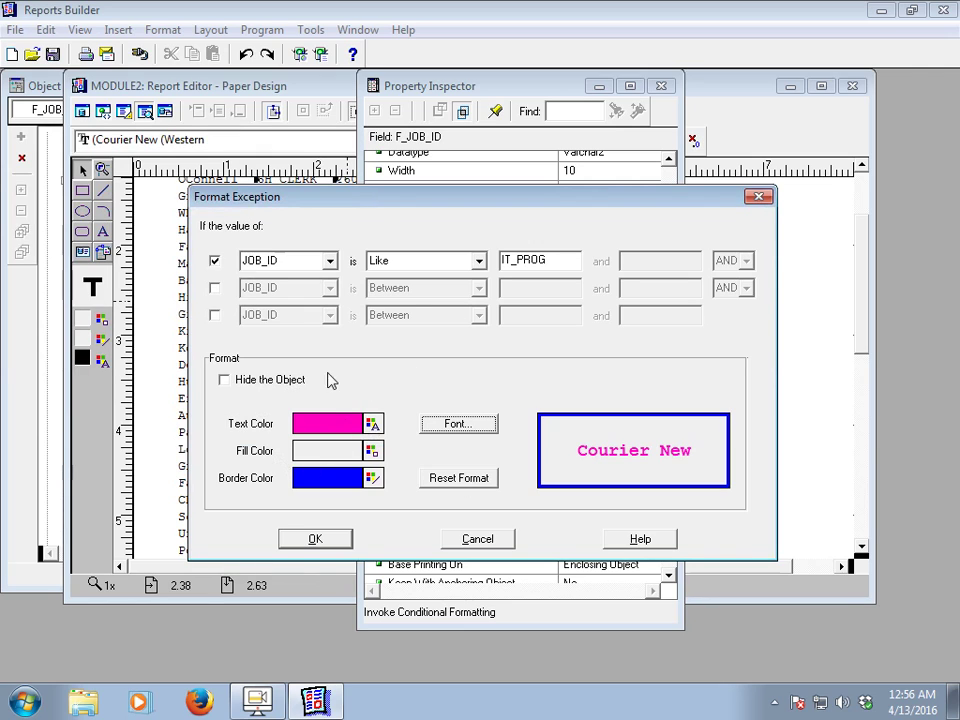
# Save the JOB_ID format exception and apply the conditional formatting to the Job Id field.
pyautogui.click(321, 547)
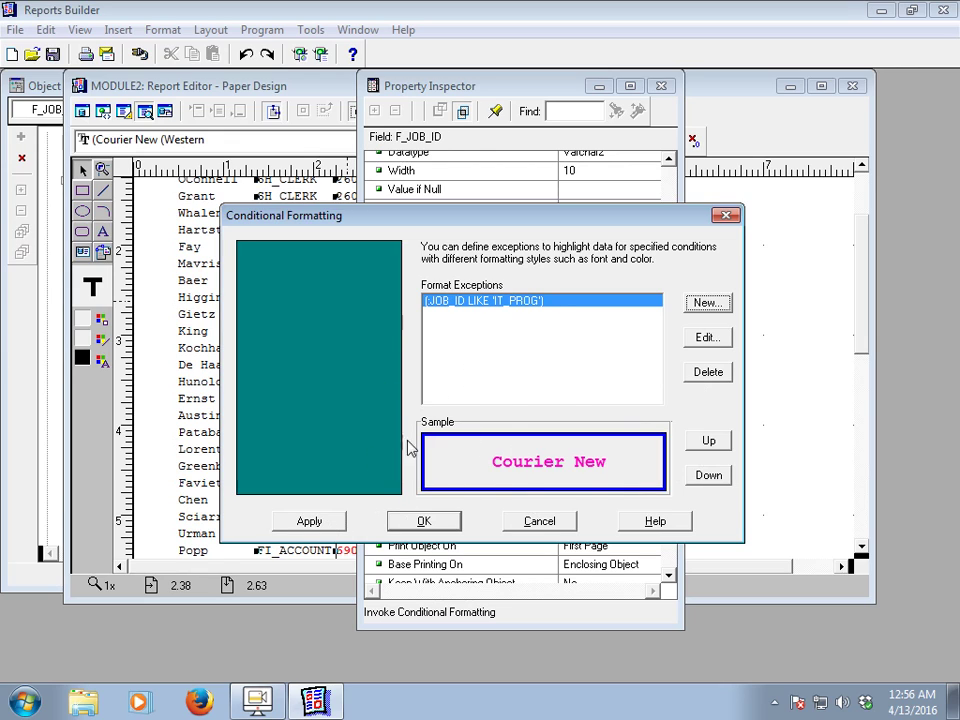
pyautogui.click(310, 522)
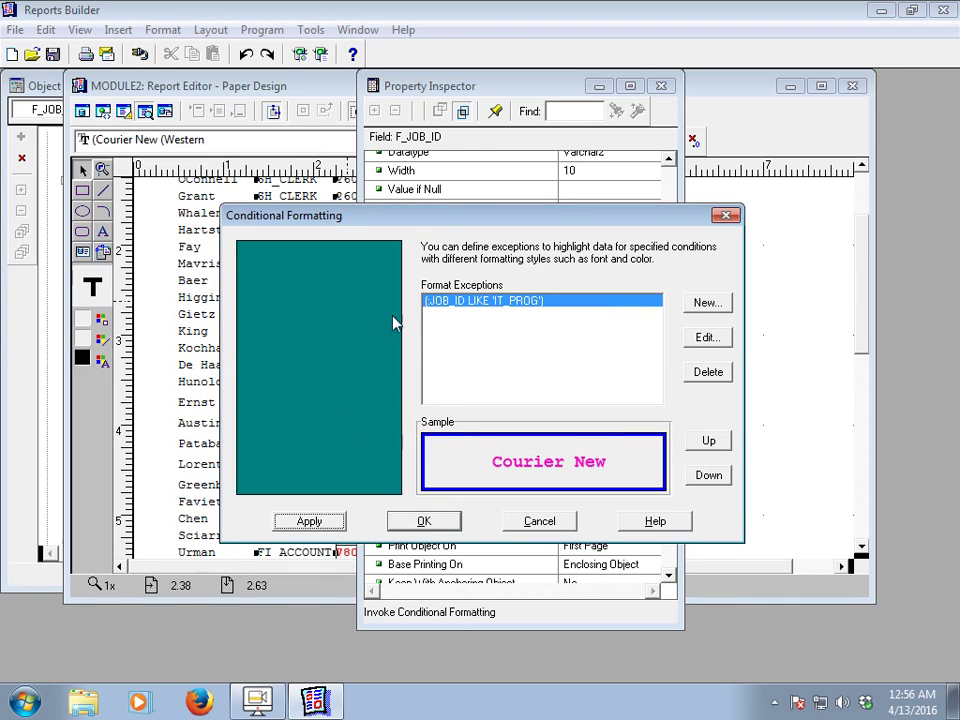
pyautogui.click(424, 522)
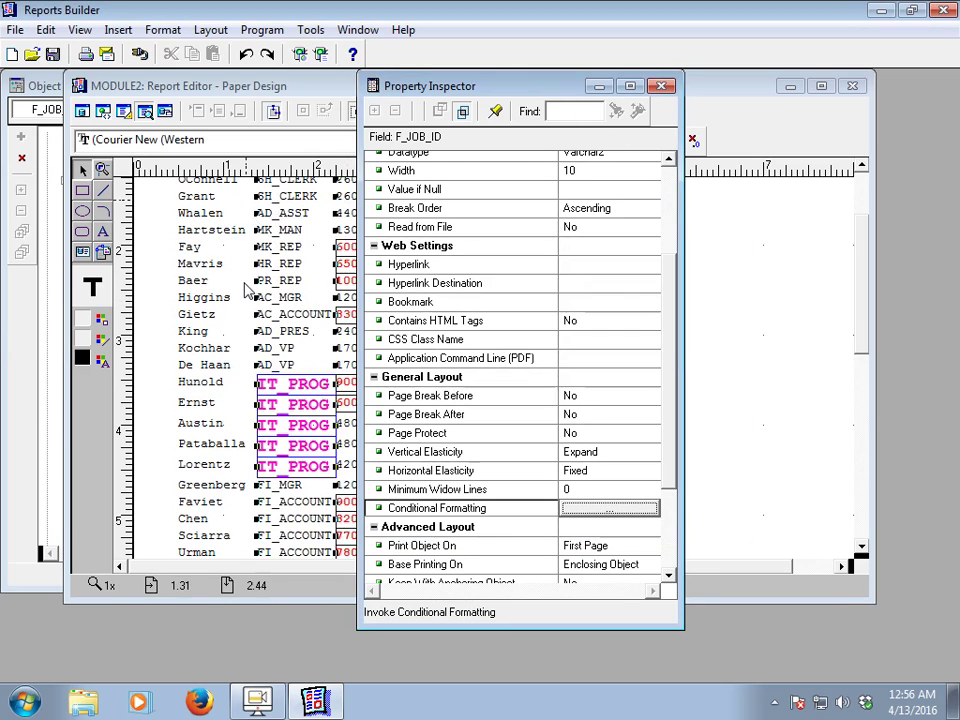
# Close the field's properties and maximize the paper design to examine the Job Id and Salary formatting from the start of the report.
pyautogui.click(662, 86)
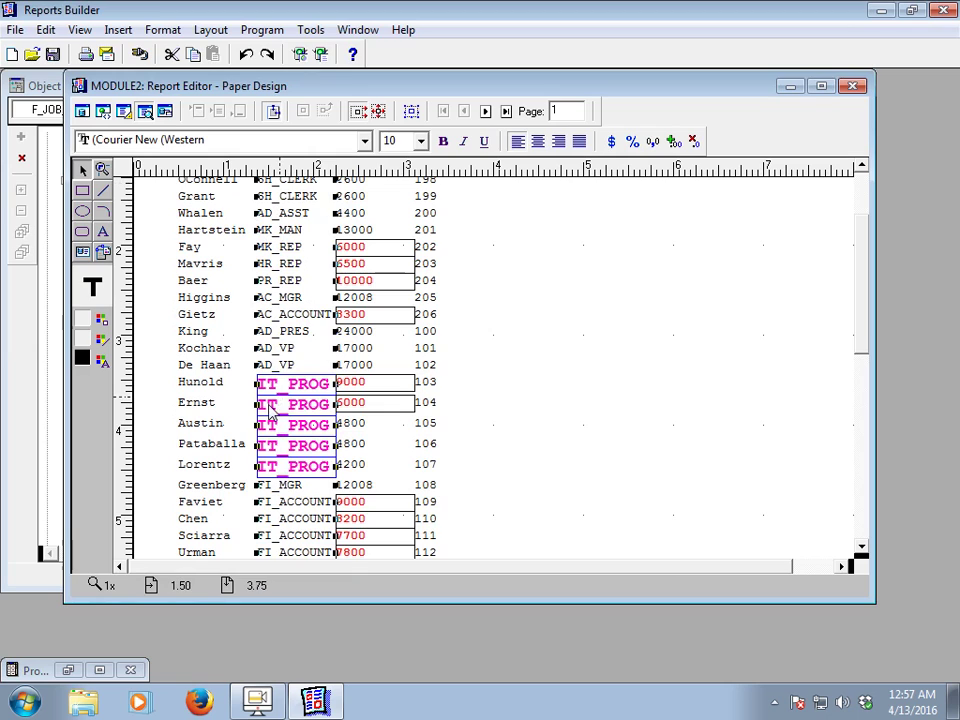
pyautogui.click(822, 87)
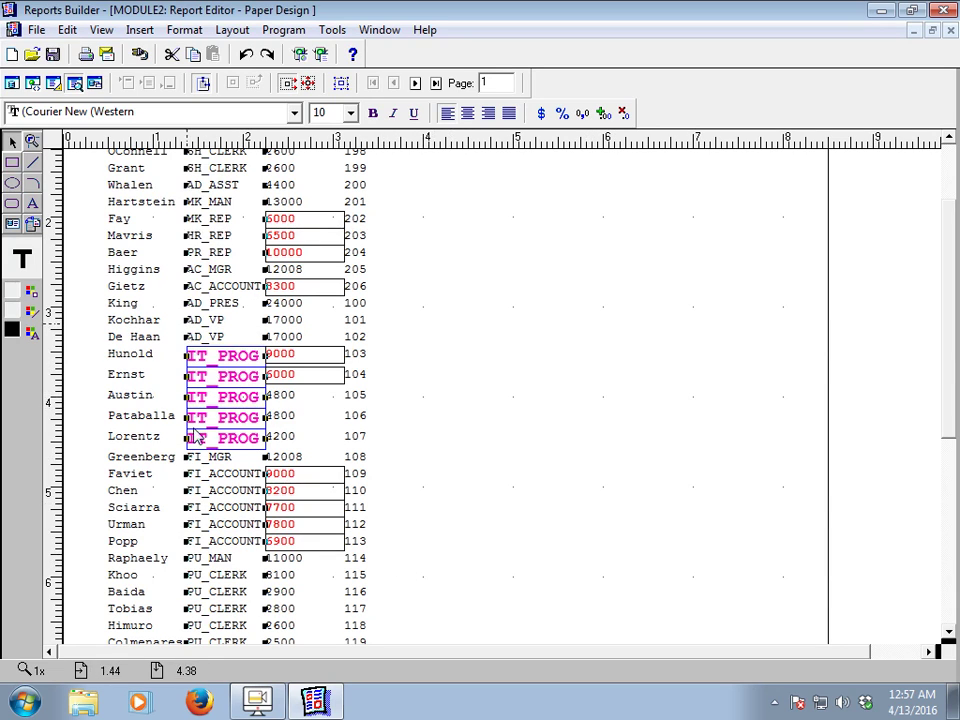
pyautogui.moveTo(949, 375); pyautogui.dragTo(953, 200)
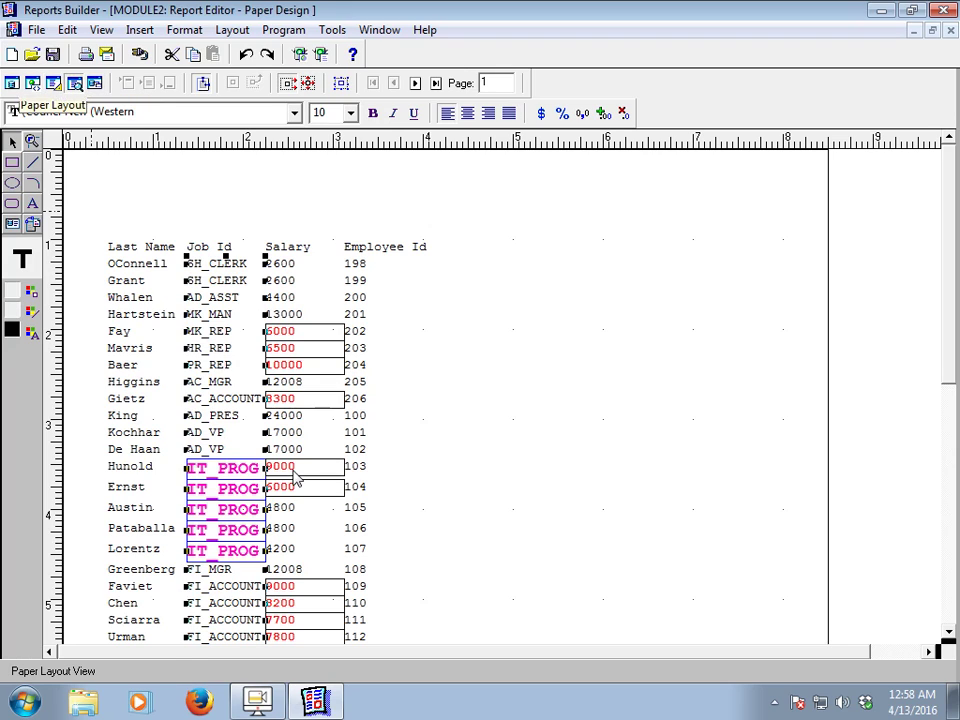
pyautogui.click(258, 702)
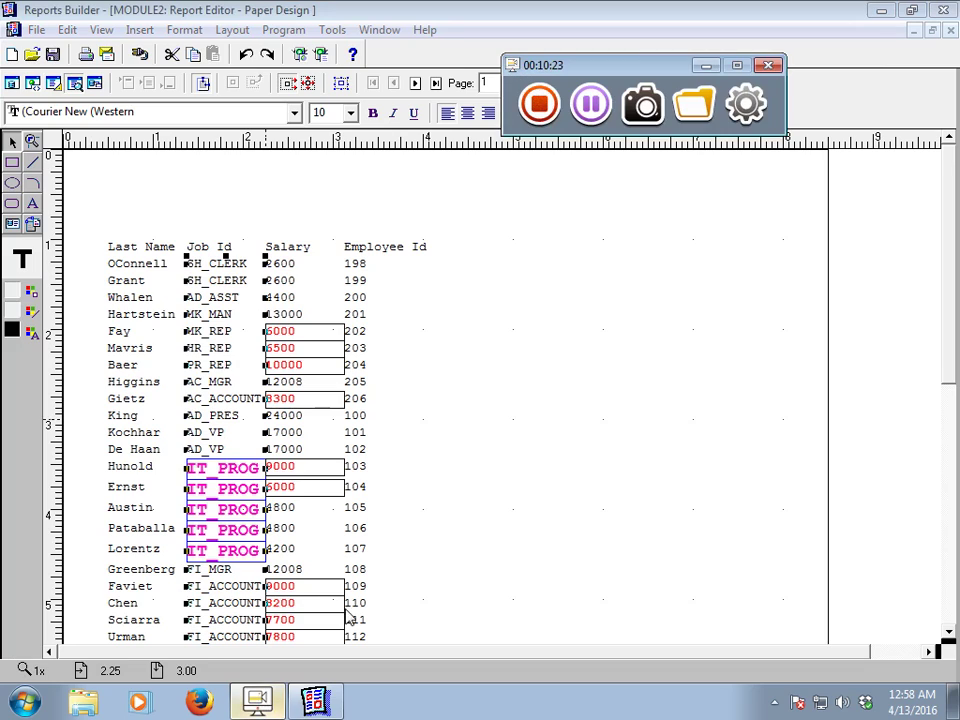